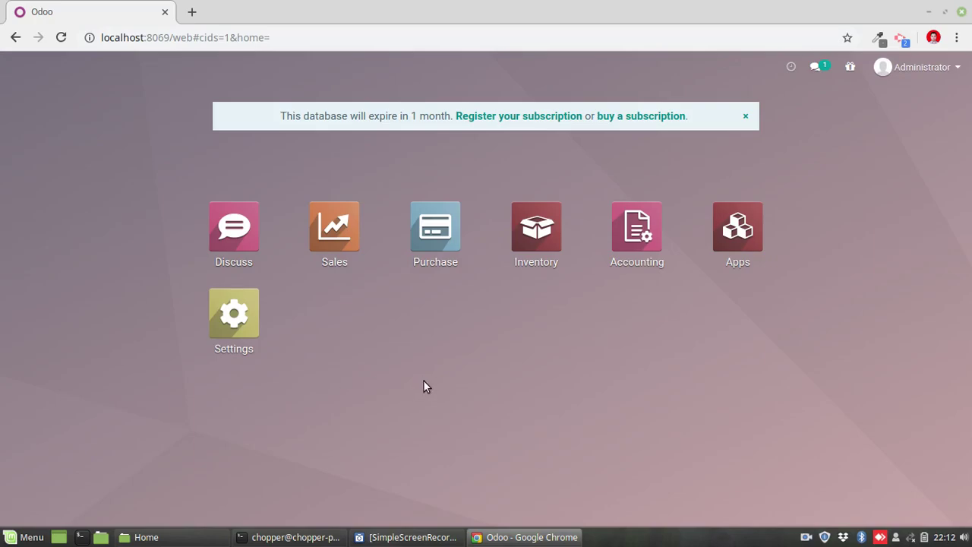
Open the Sales app and look through its Orders and Configuration menu entries
left_click(332, 233)
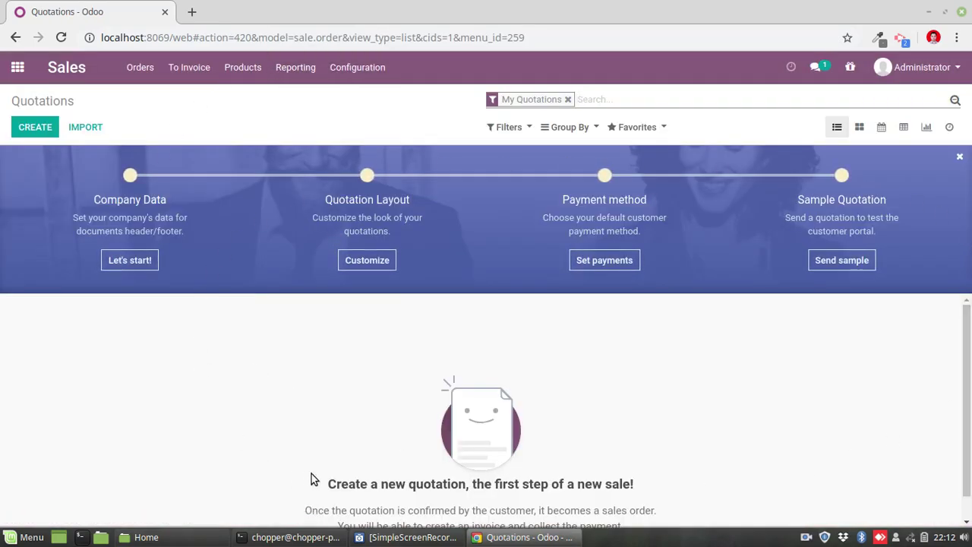
scroll(799, 387, "down", 1)
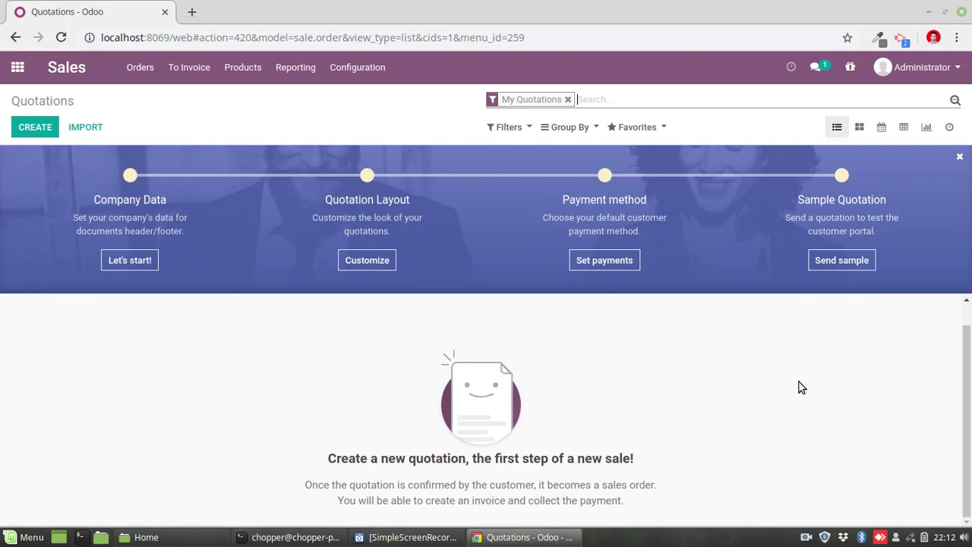
scroll(798, 386, "up", 1)
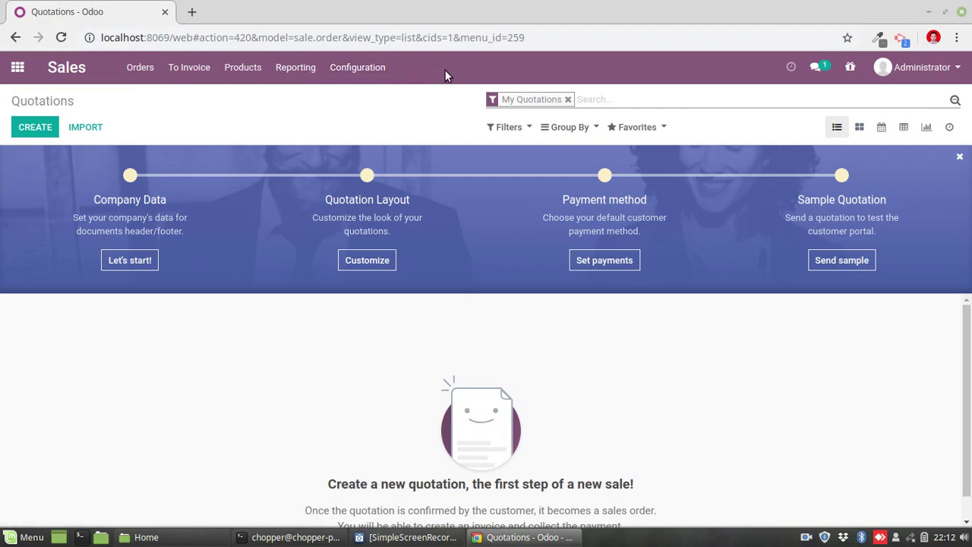
left_click(198, 73)
mouse_move(150, 70)
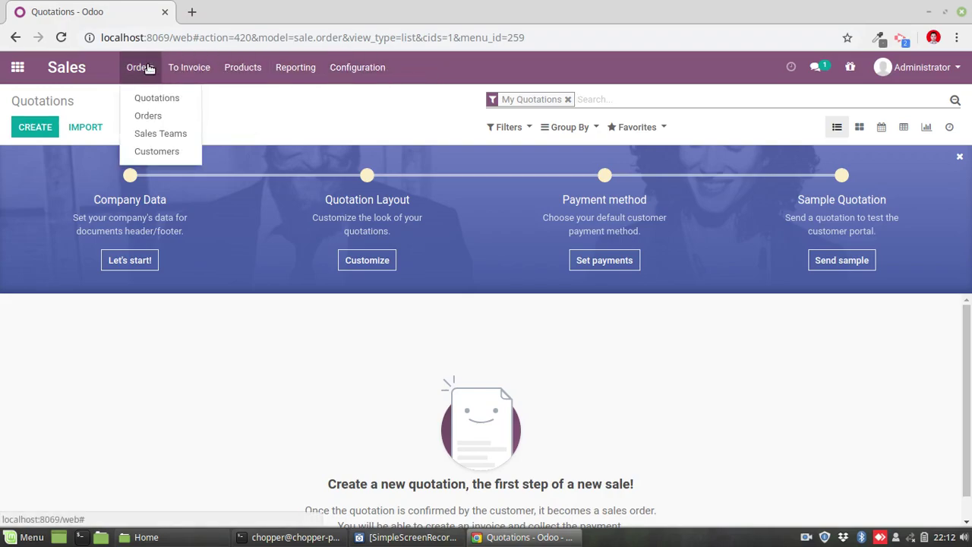
mouse_move(341, 69)
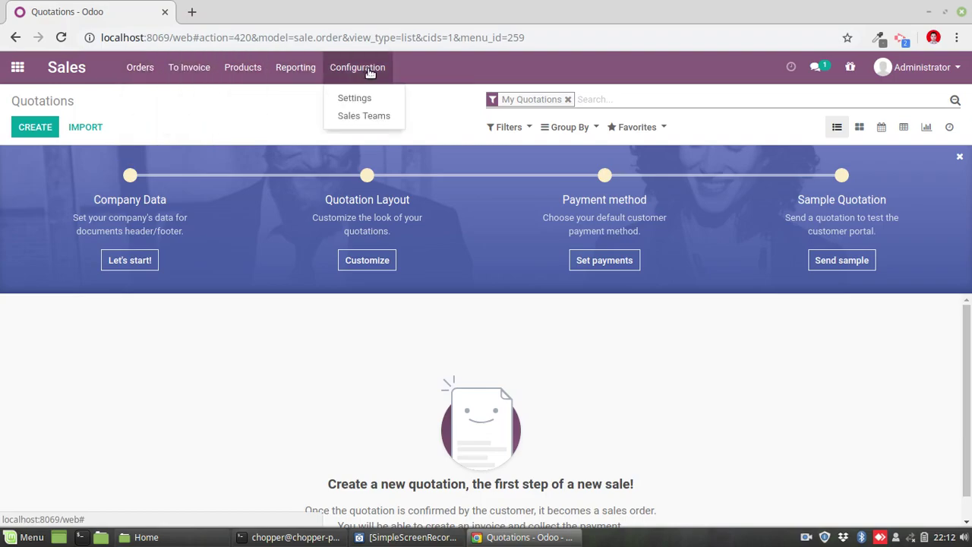
Activate the developer mode in the general settings
left_click(17, 68)
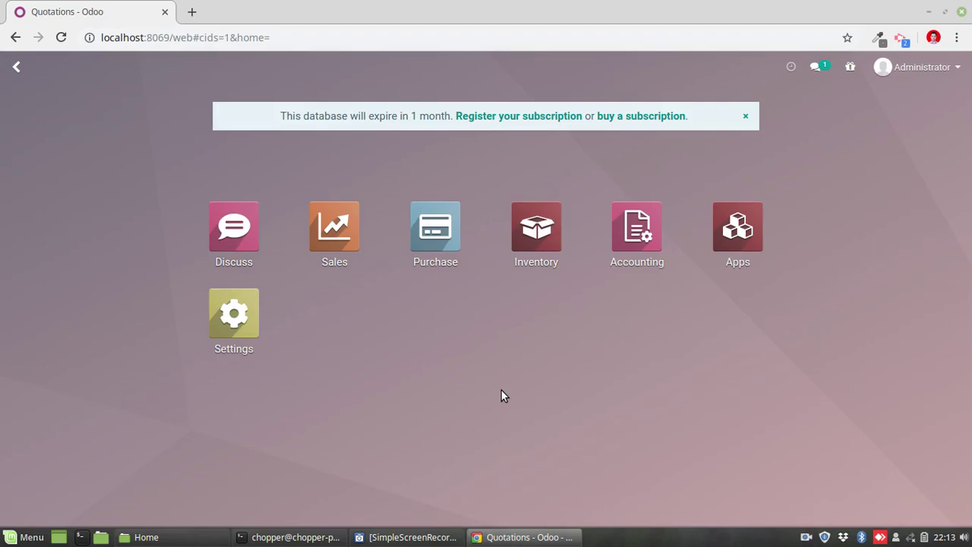
left_click(226, 324)
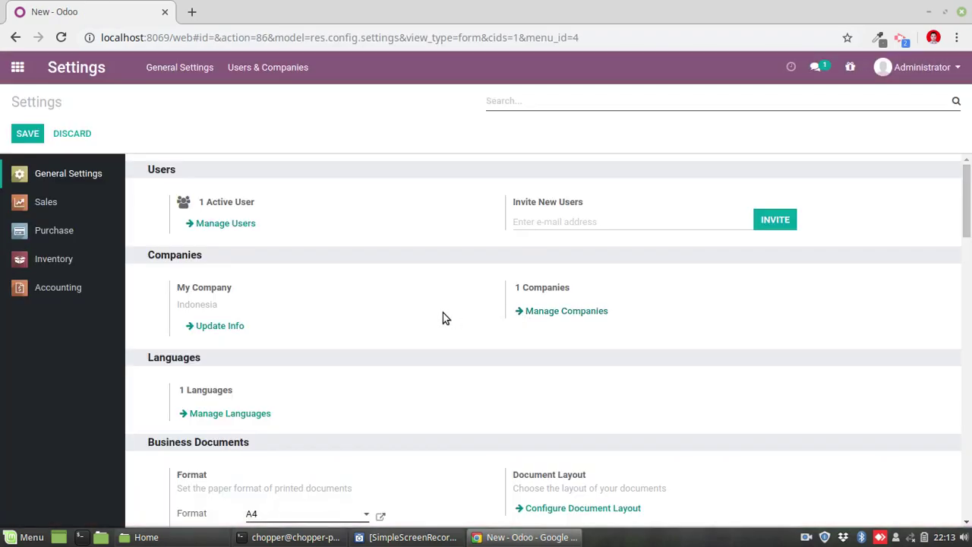
scroll(445, 318, "down", 10)
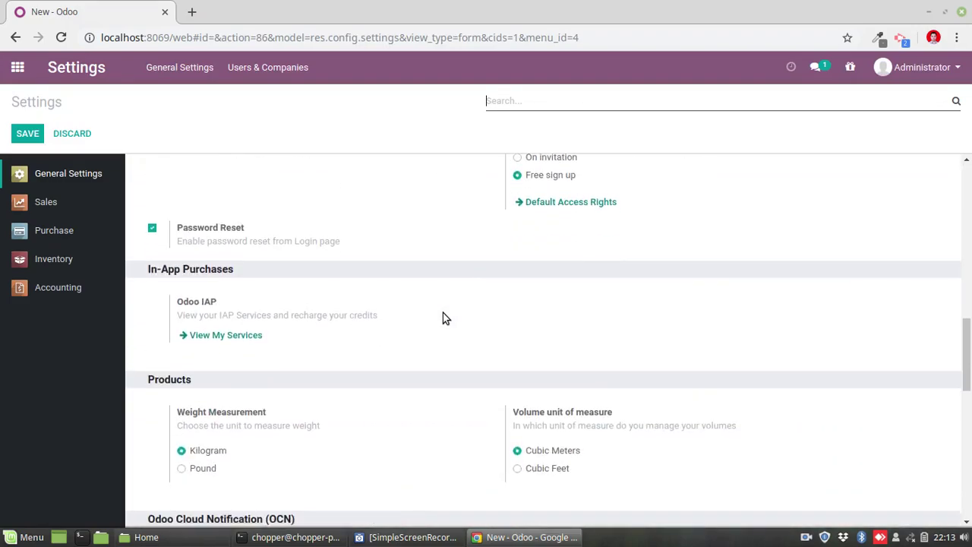
scroll(446, 318, "down", 10)
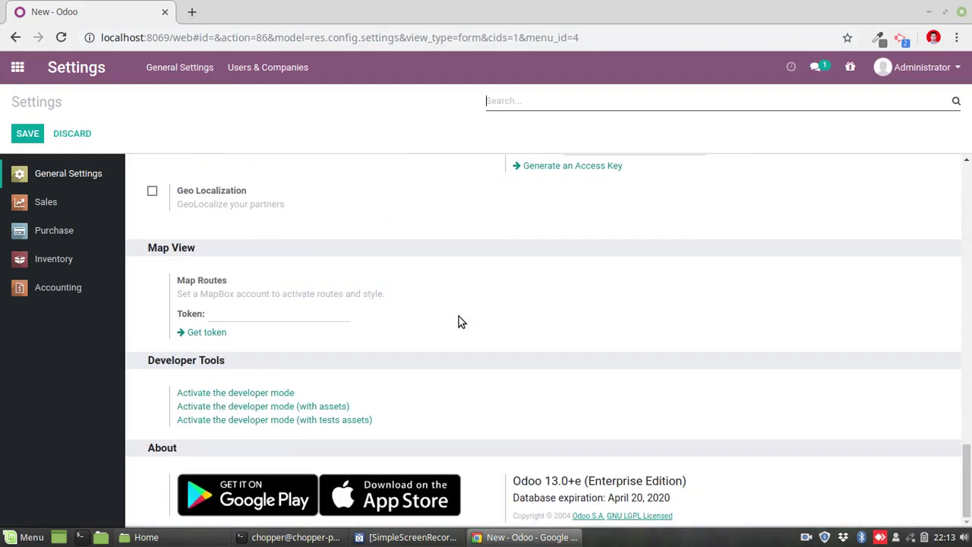
left_click(221, 396)
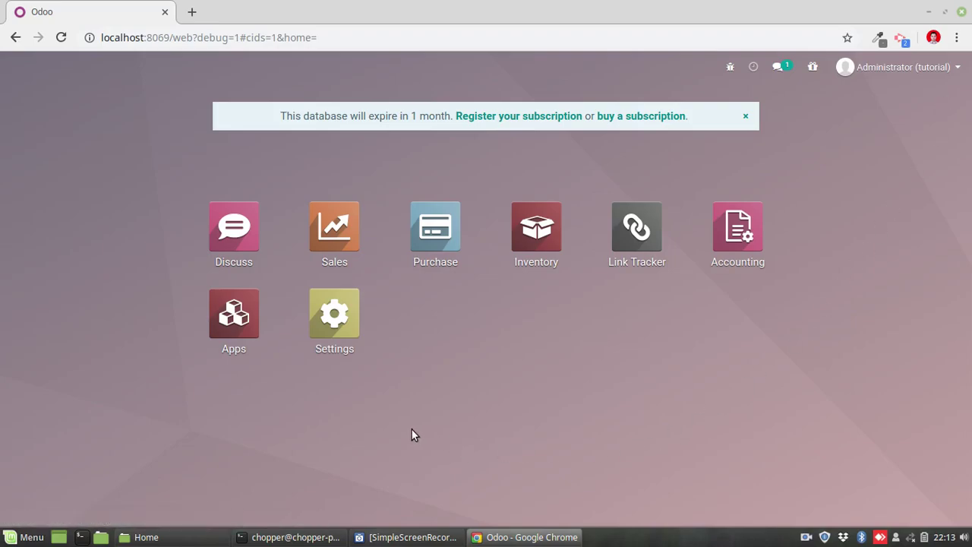
Open the technical list of user interface Menu Items in the settings and look through its entries
left_click(340, 327)
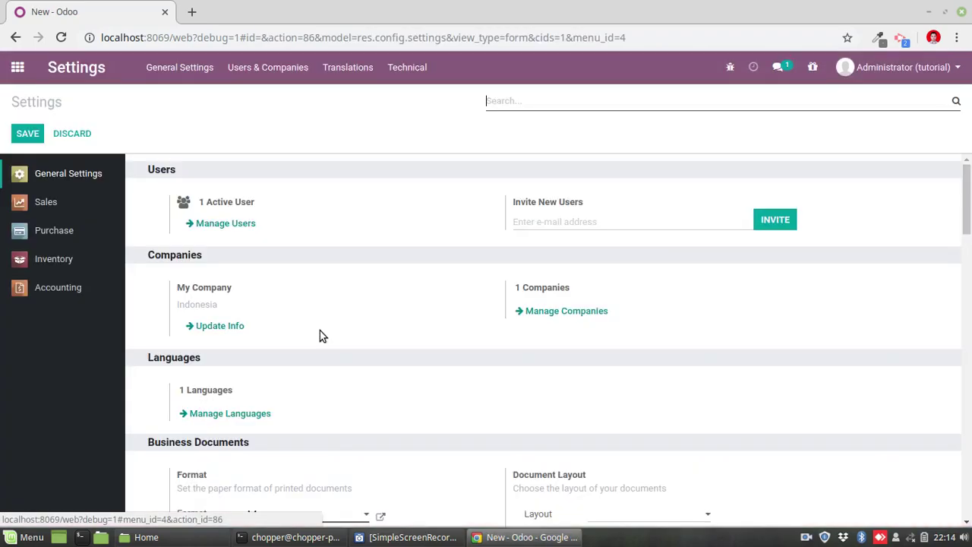
left_click(414, 70)
scroll(463, 282, "down", 5)
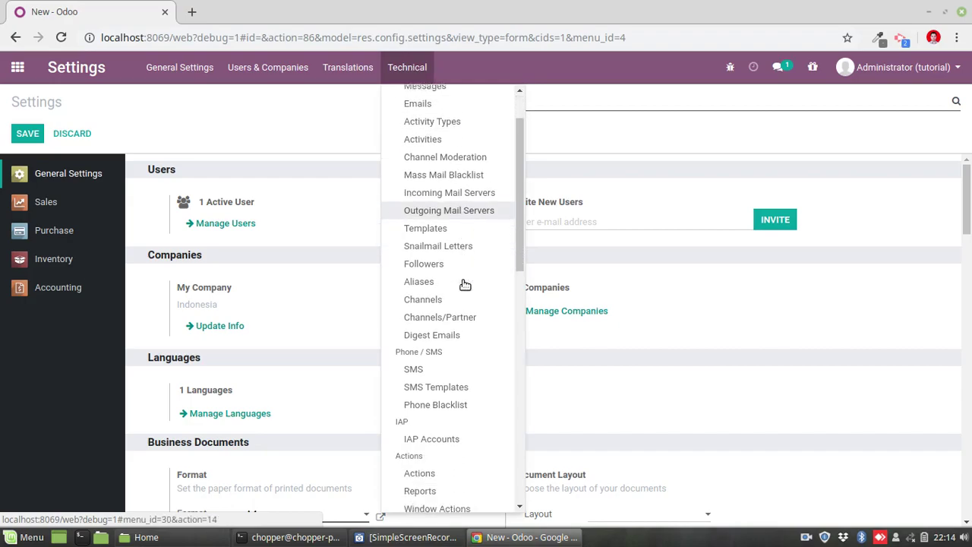
scroll(465, 283, "down", 4)
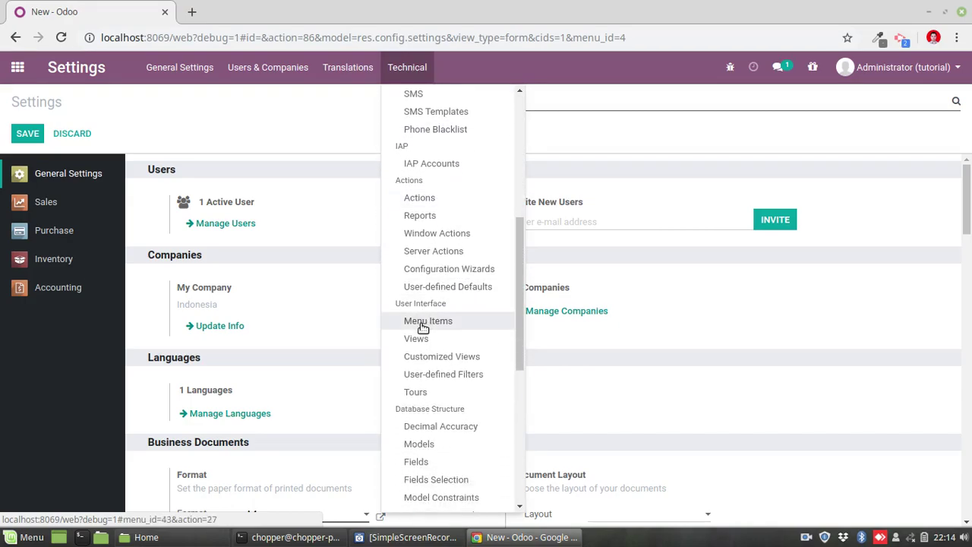
left_click(423, 323)
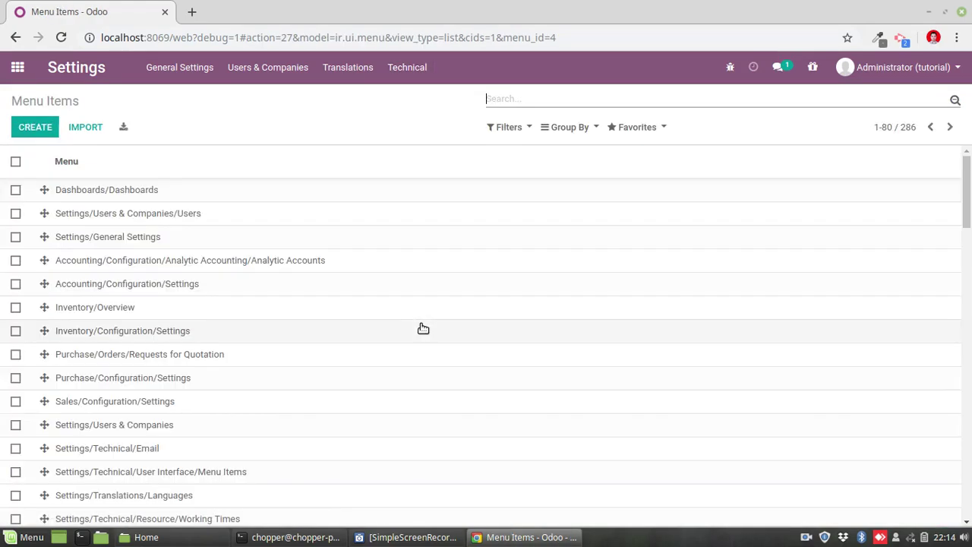
scroll(174, 296, "down", 3)
scroll(180, 328, "up", 4)
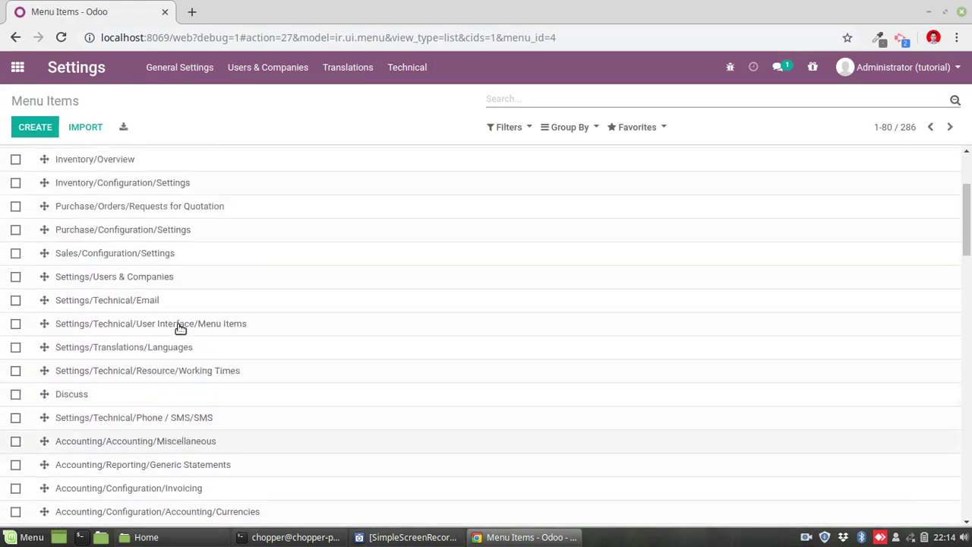
scroll(342, 308, "down", 5)
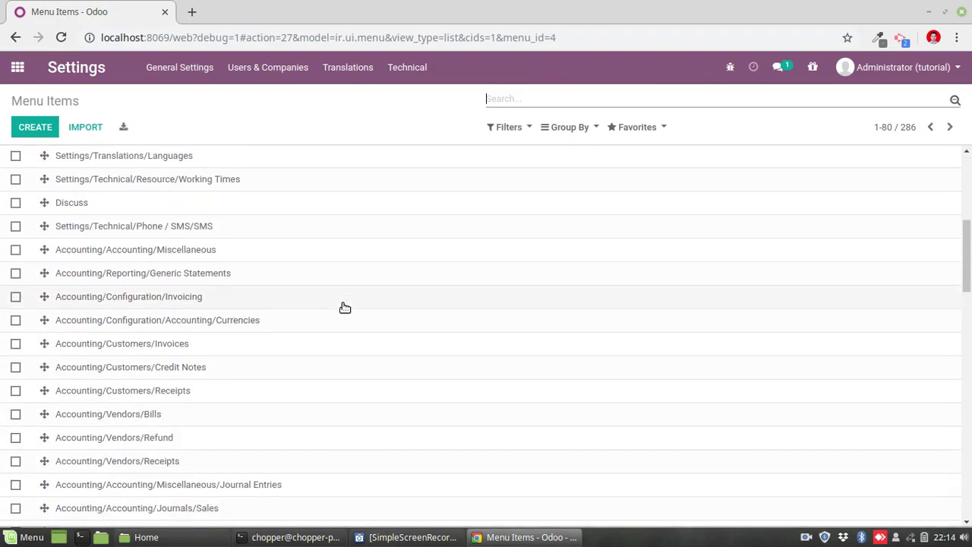
scroll(343, 307, "up", 5)
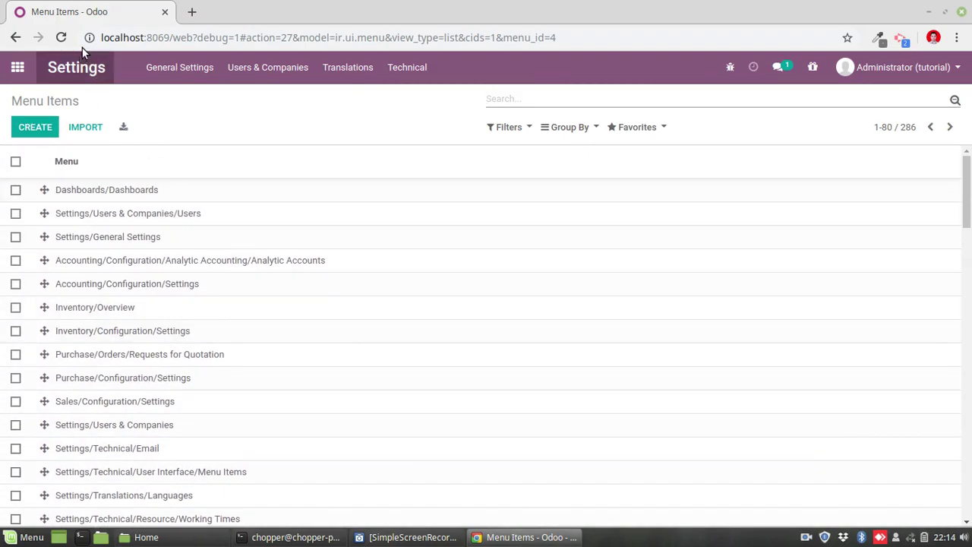
Duplicate the Menu Items browser tab, open the Sales app in the copy and view the entries under Orders
right_click(108, 15)
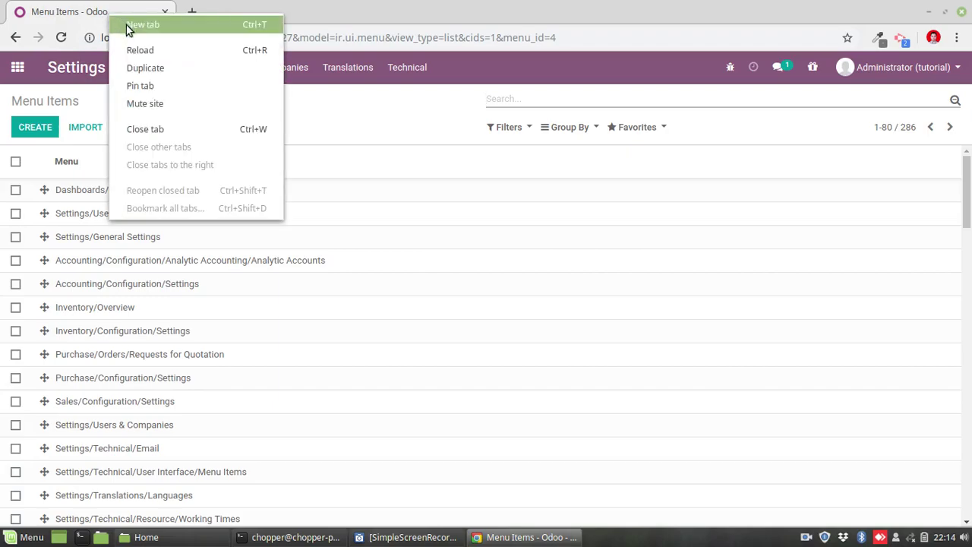
left_click(161, 72)
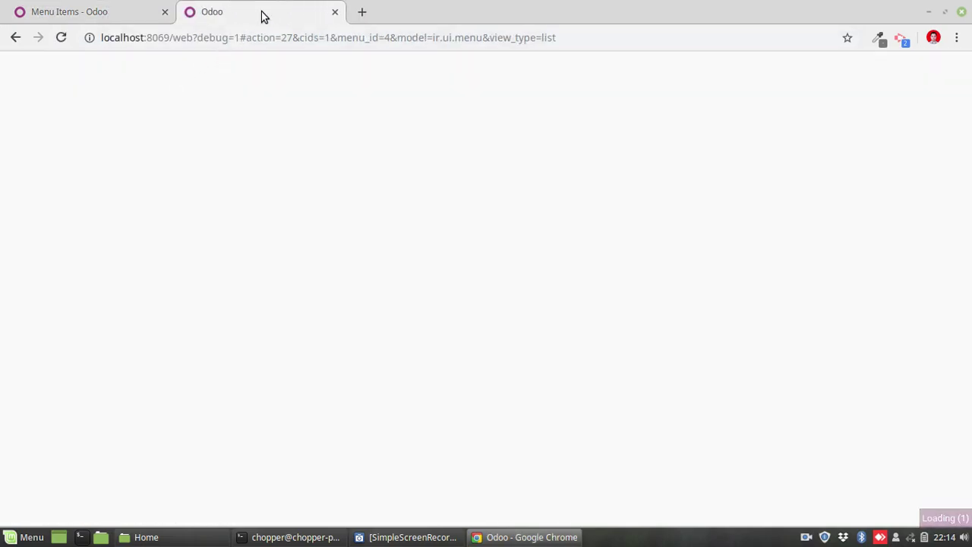
left_click(16, 67)
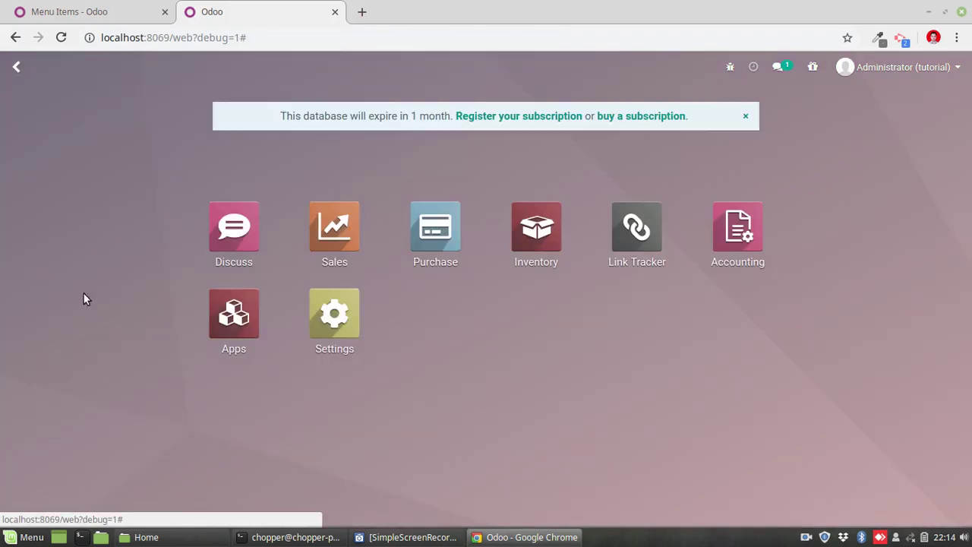
left_click(332, 238)
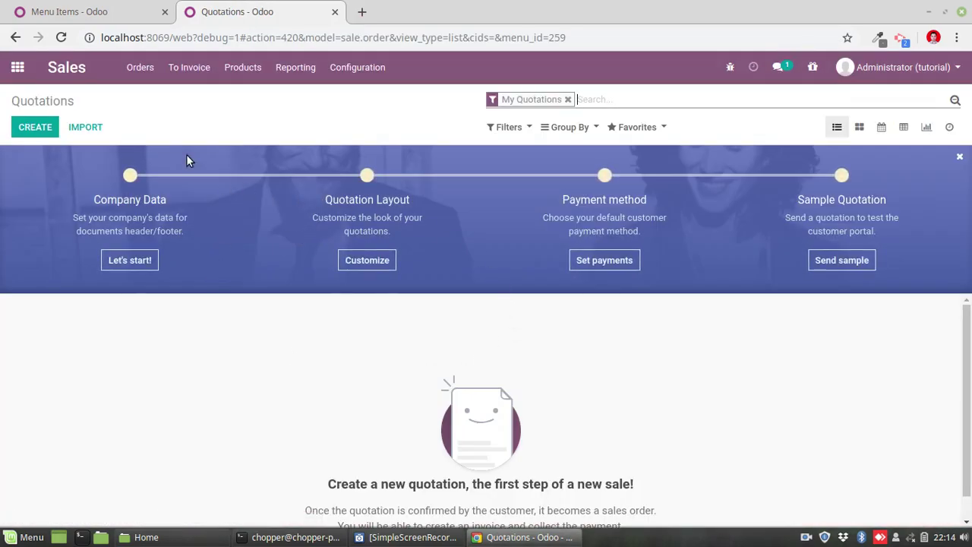
left_click(140, 70)
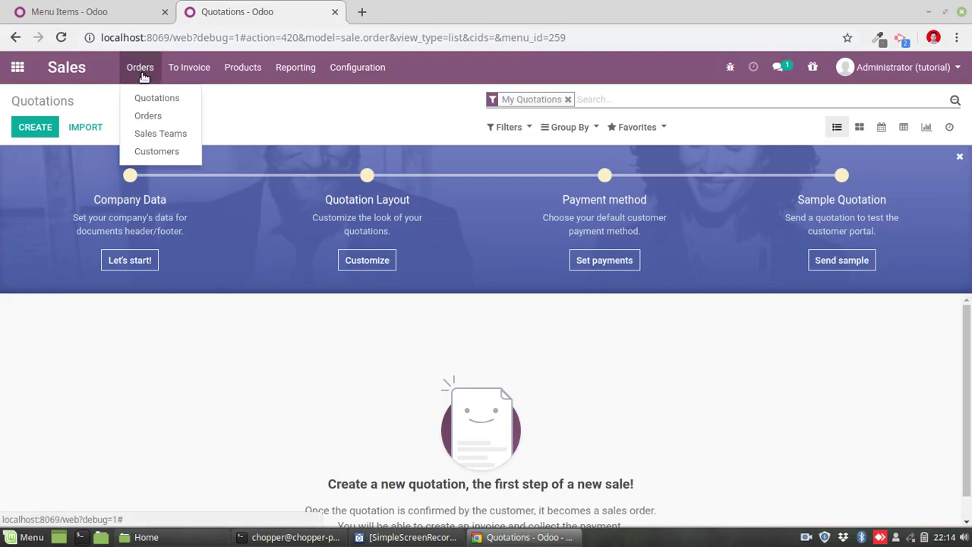
Back in the Menu Items list, search menus for "quotation" and open the Sales/Orders/Quotations record
left_click(74, 15)
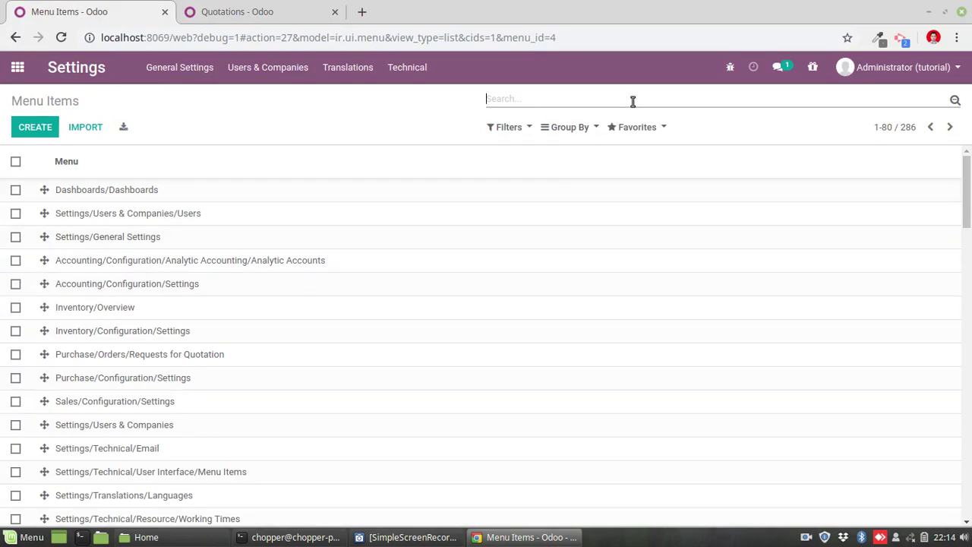
type("quo")
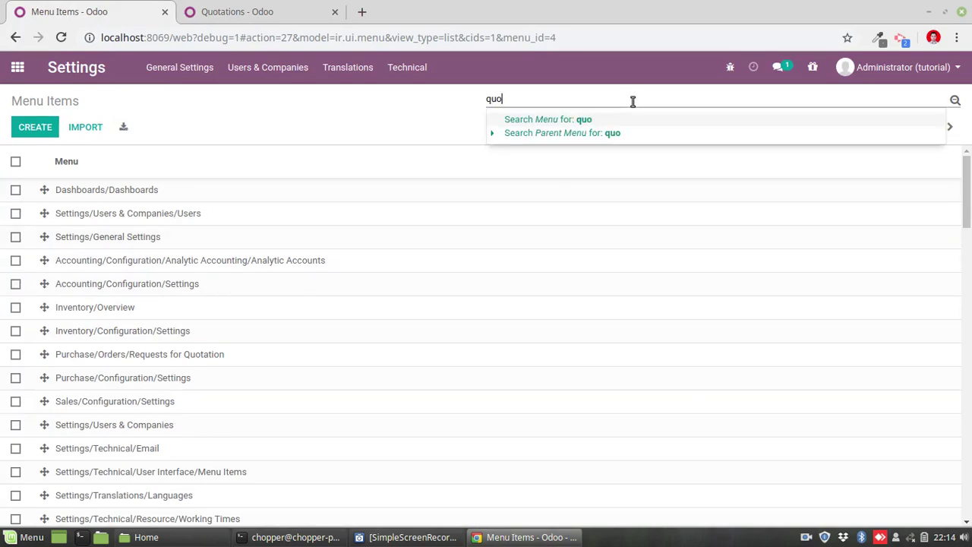
type("tation")
key("Return")
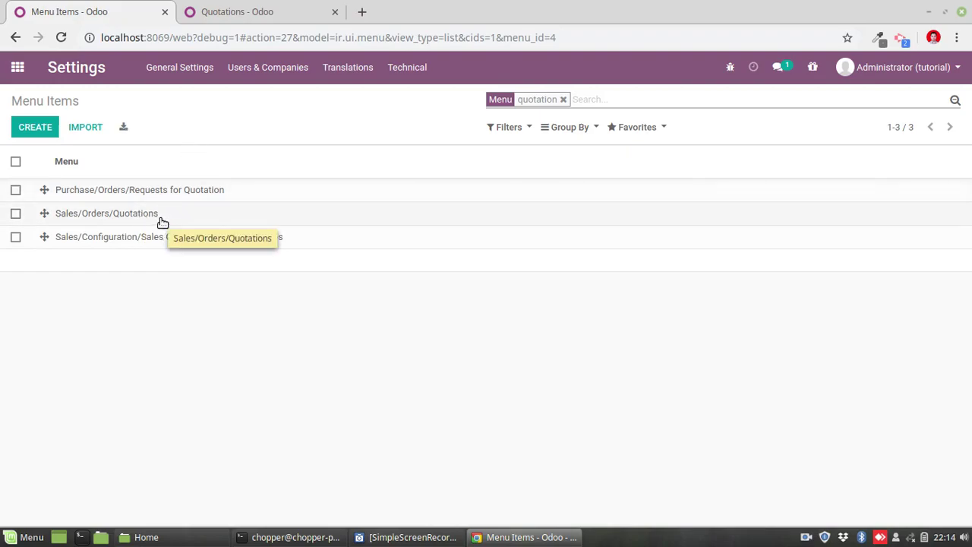
left_click(93, 218)
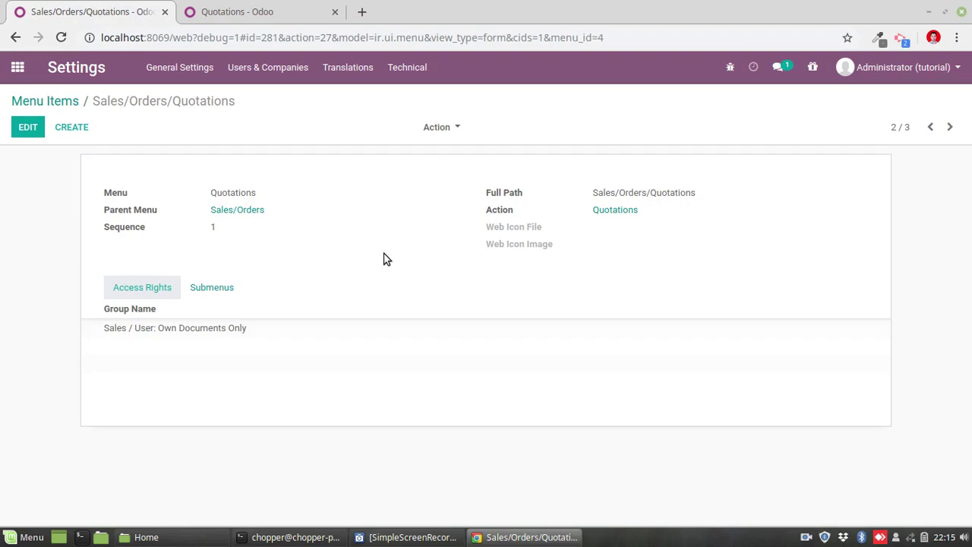
Rename the Quotations menu item as "Sales Quotations" and save the record
left_click(24, 128)
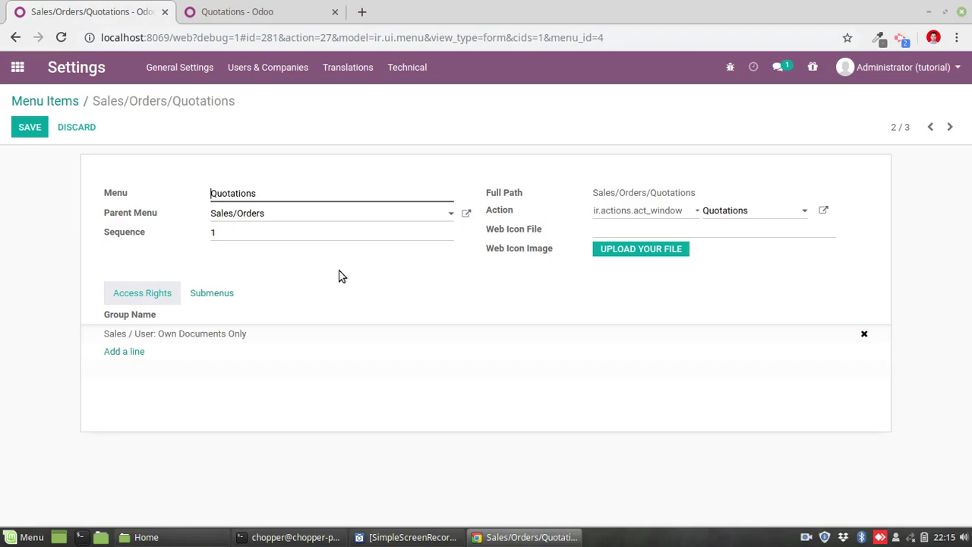
type("Sales")
left_click(31, 128)
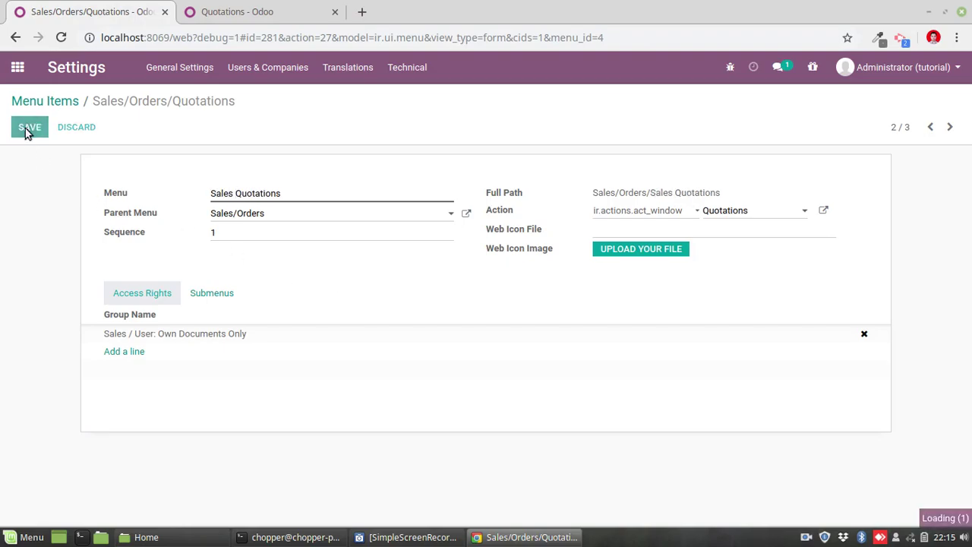
Reload the Sales app in the other browser tab and check the entry names under Orders
left_click(231, 14)
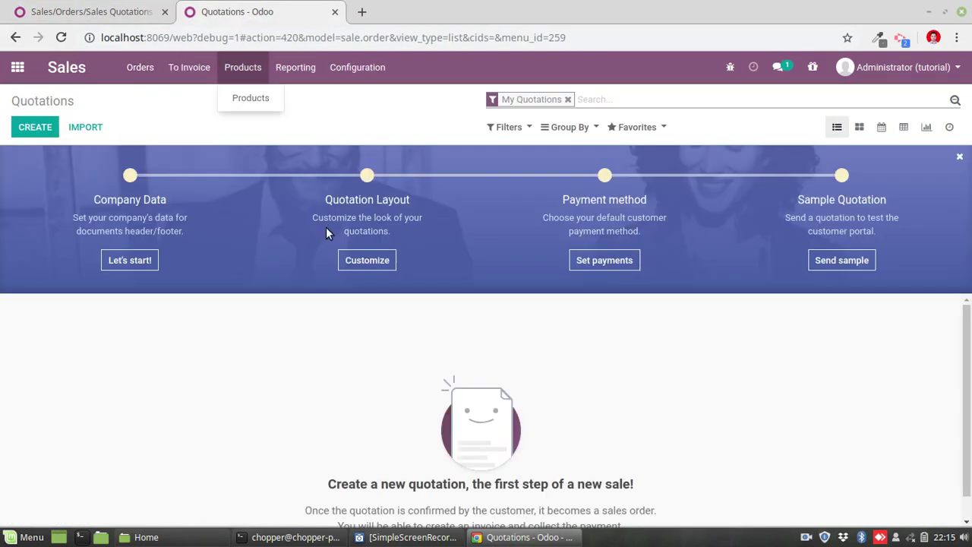
left_click(61, 37)
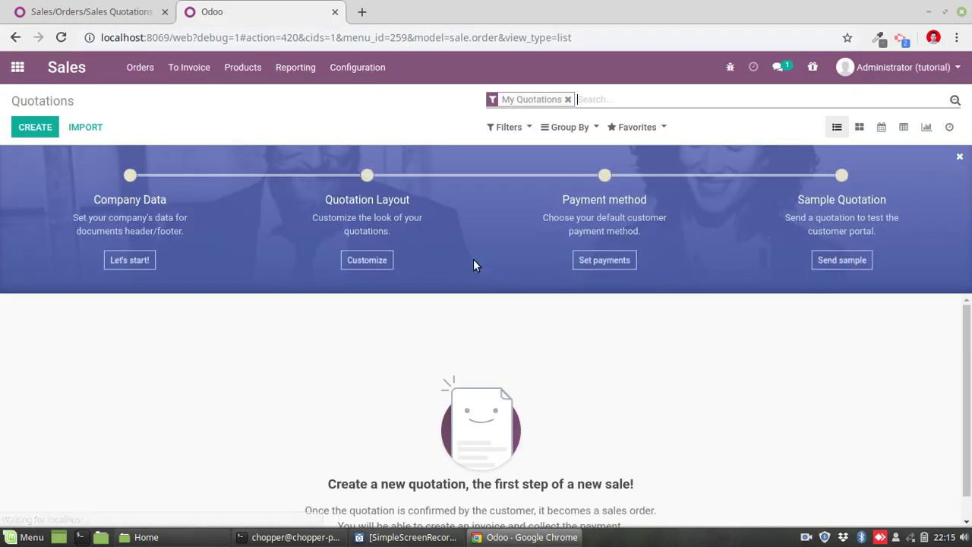
left_click(136, 68)
mouse_move(144, 76)
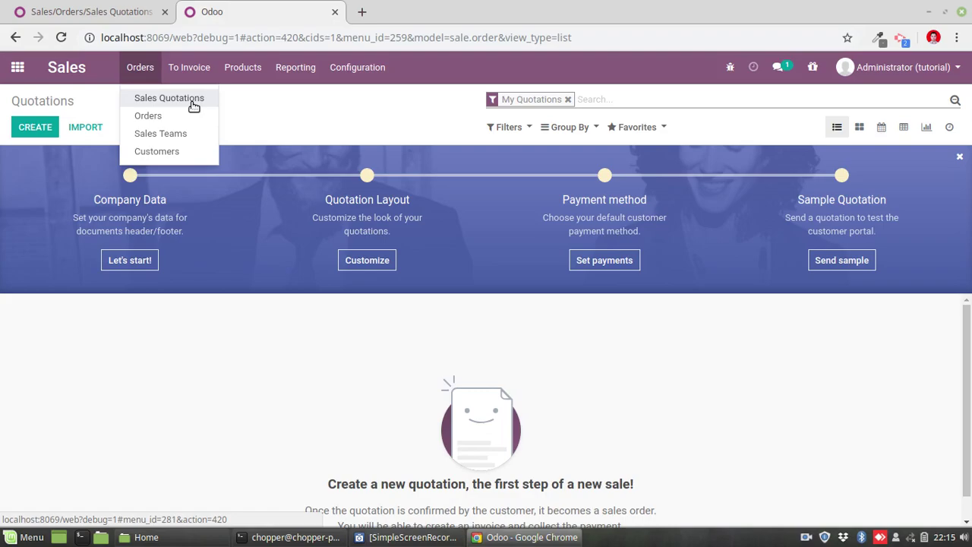
Return to the Sales Quotations menu record, open it for editing and browse the full list of available parent menus
left_click(78, 10)
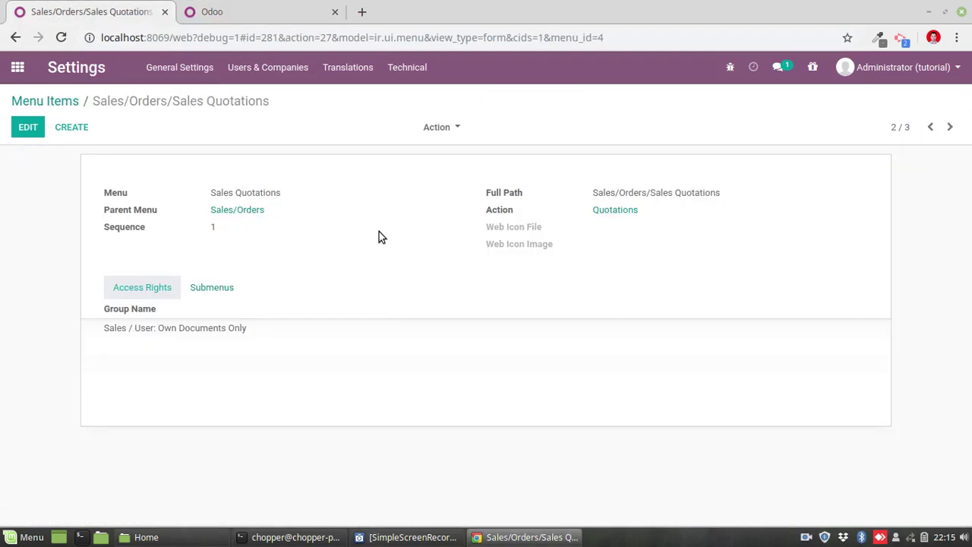
left_click(24, 129)
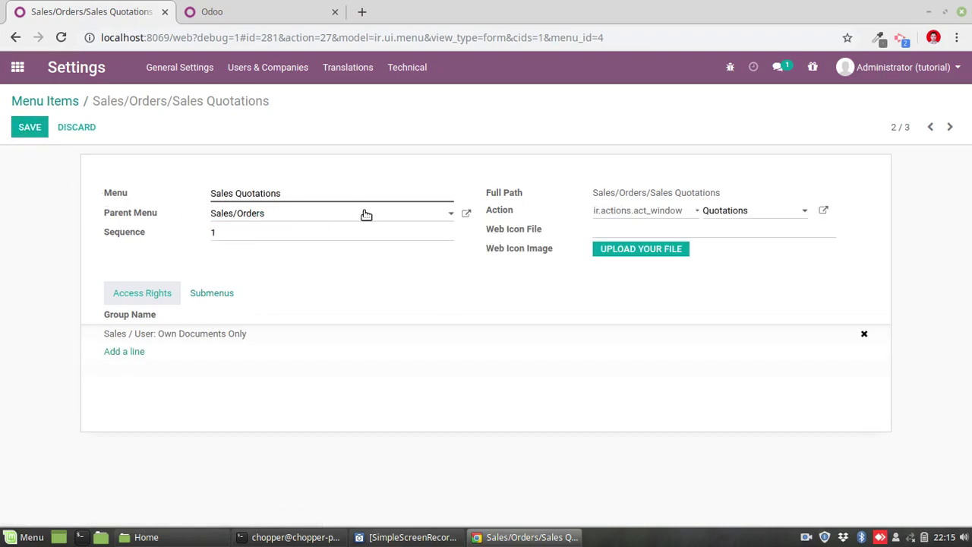
left_click(366, 215)
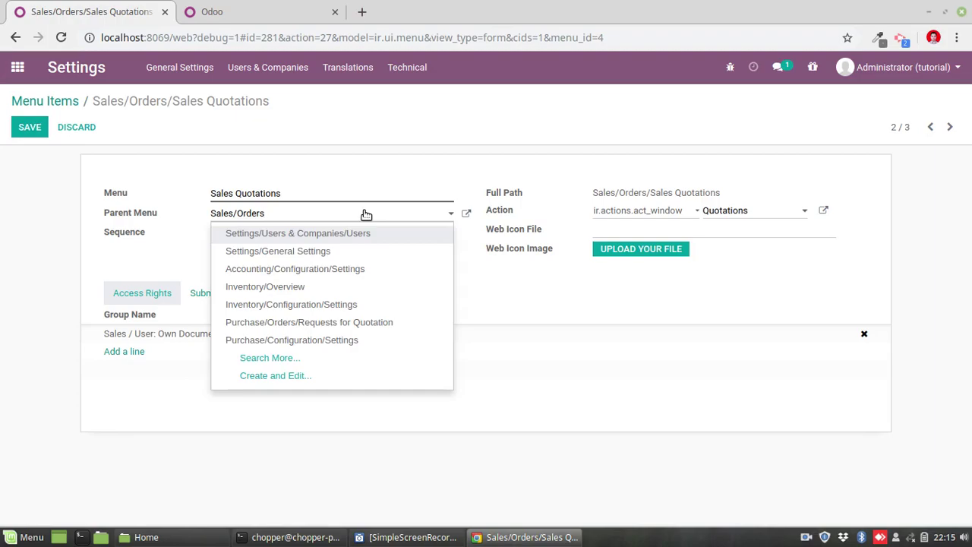
left_click(334, 360)
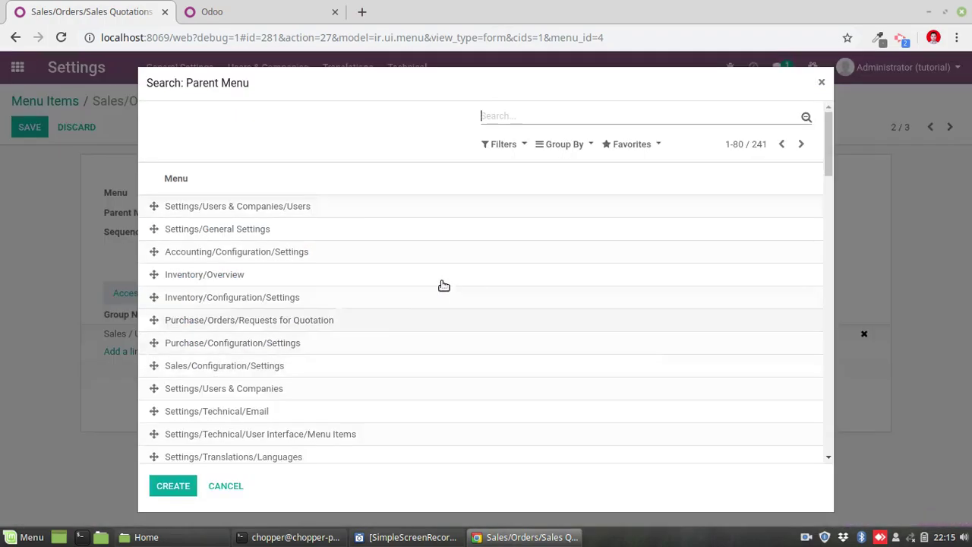
scroll(307, 370, "down", 5)
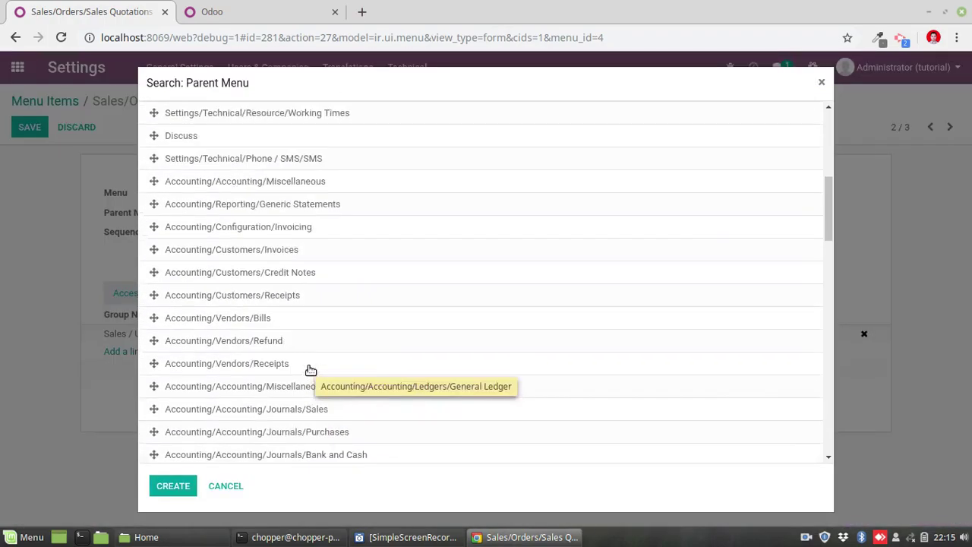
scroll(310, 370, "up", 5)
left_click(821, 82)
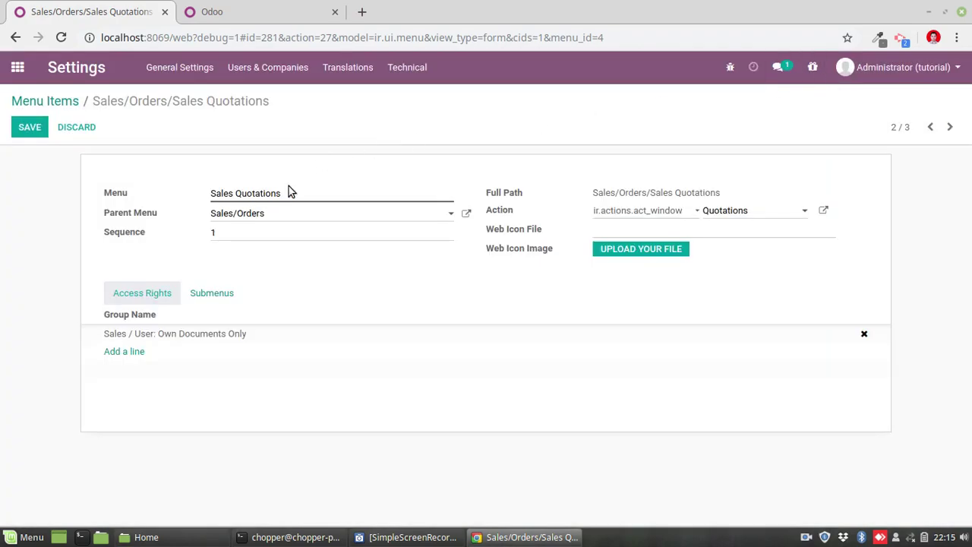
Clear the parent menu of the Sales Quotations menu item and save the record
left_click_drag(265, 212, 150, 214)
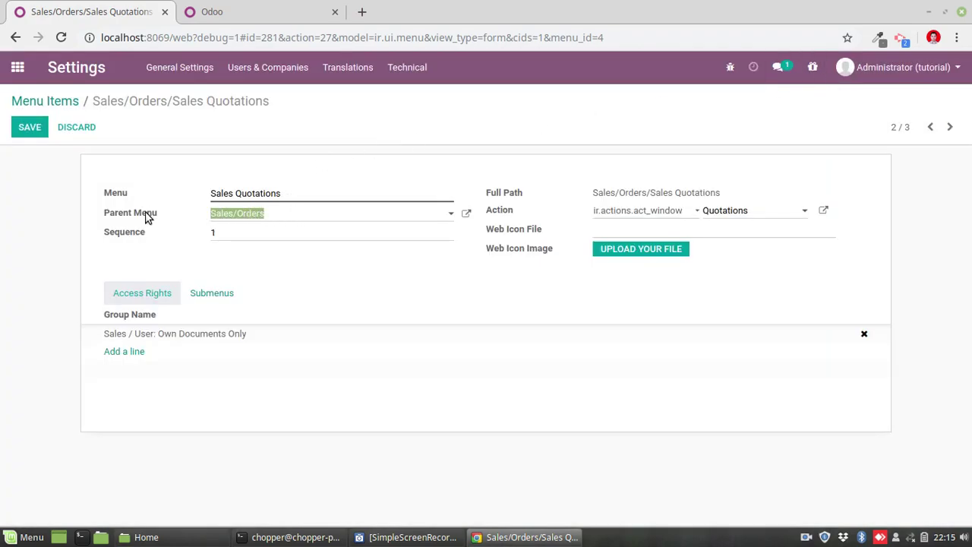
key("BackSpace")
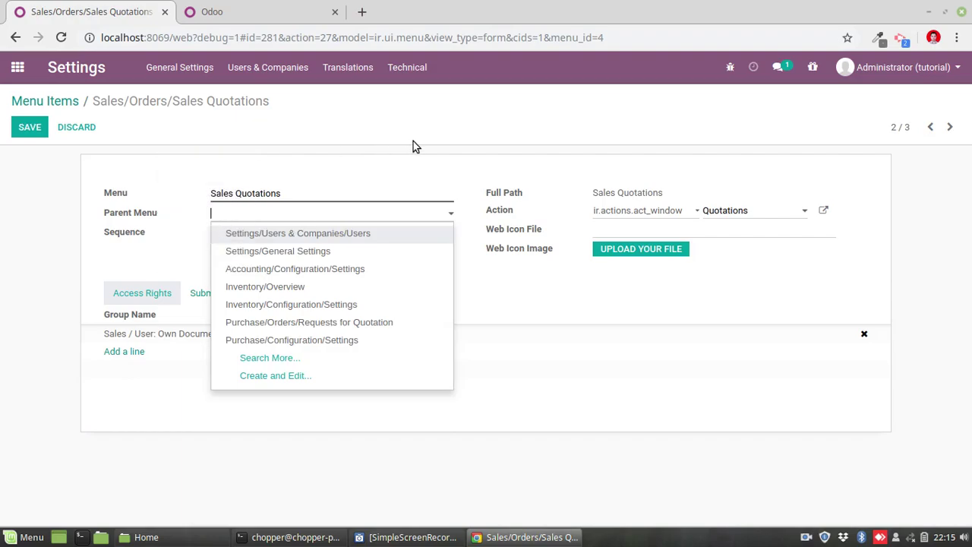
left_click(34, 128)
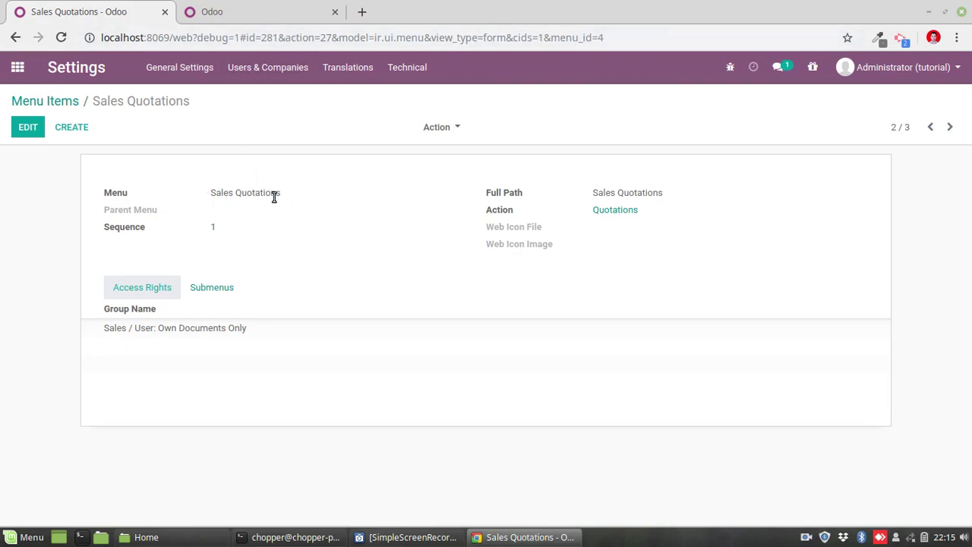
Reload the home screen in the other browser tab, check the app icons, and view the entries under Orders in Sales
left_click(243, 19)
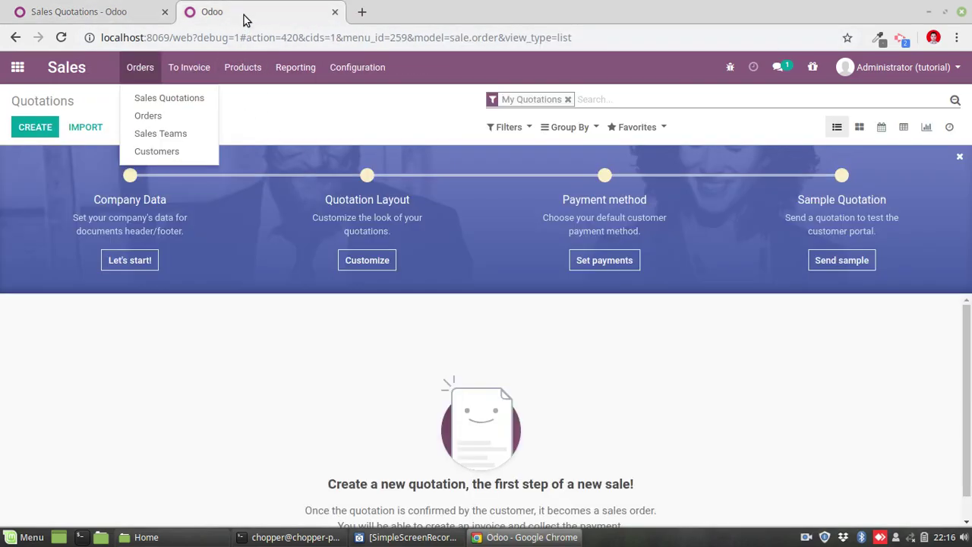
left_click(7, 75)
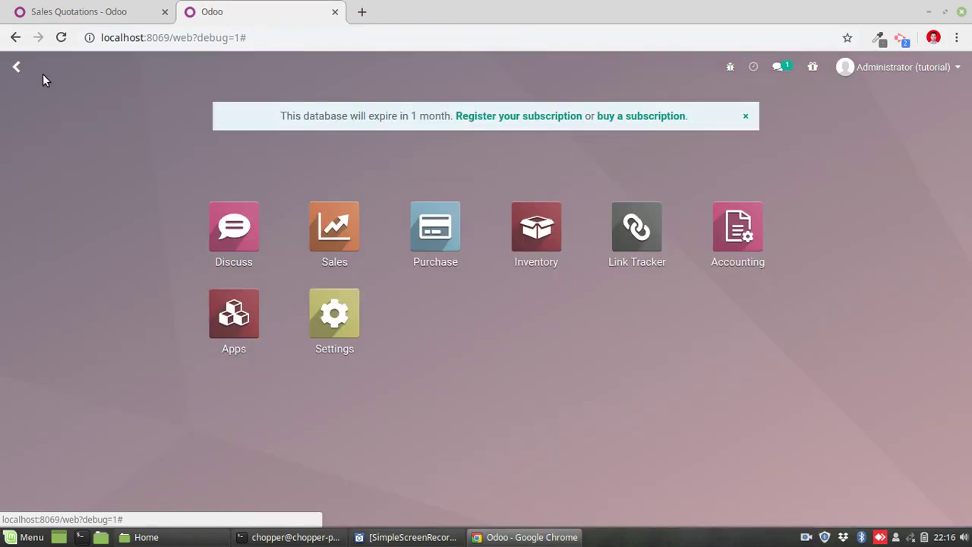
left_click(62, 38)
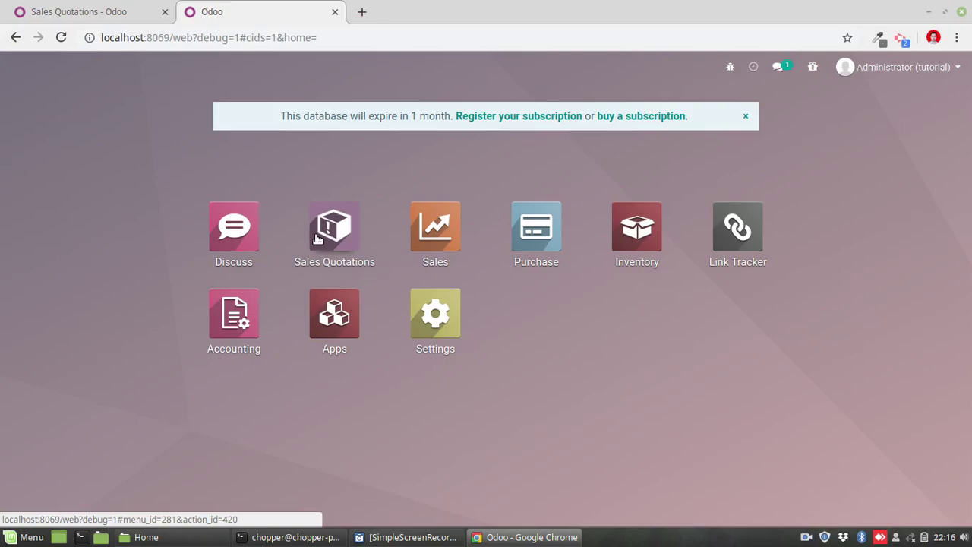
left_click(434, 236)
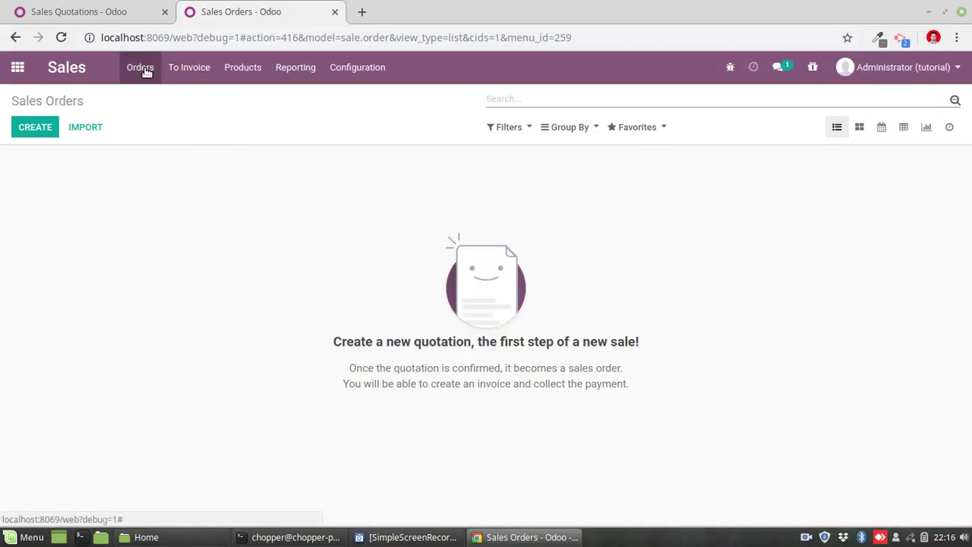
left_click(145, 70)
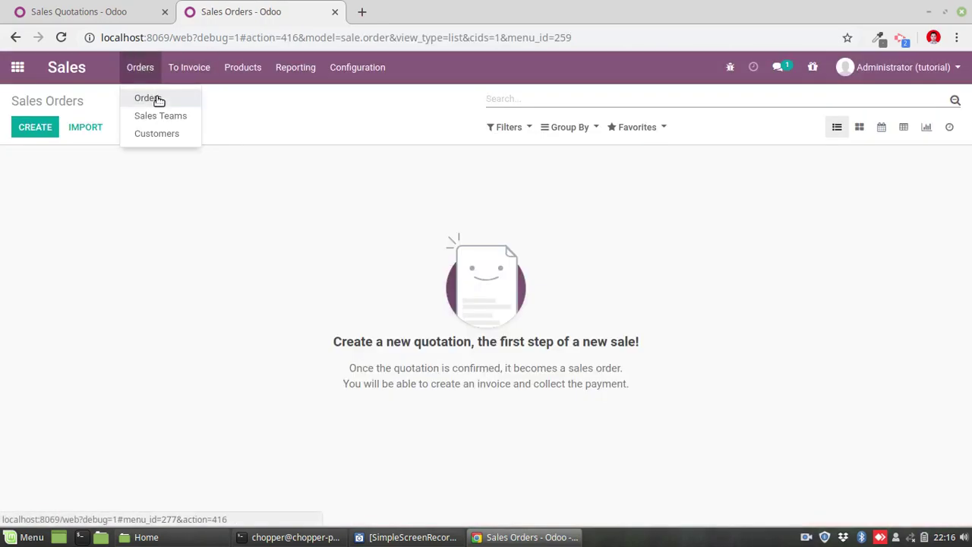
Open the Accounting app and view the entries under Customers
left_click(15, 66)
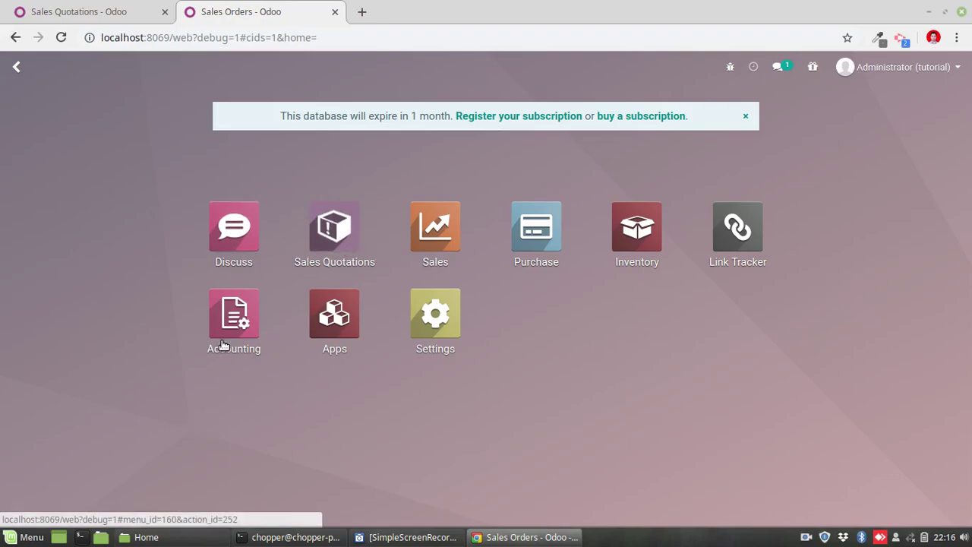
left_click(236, 319)
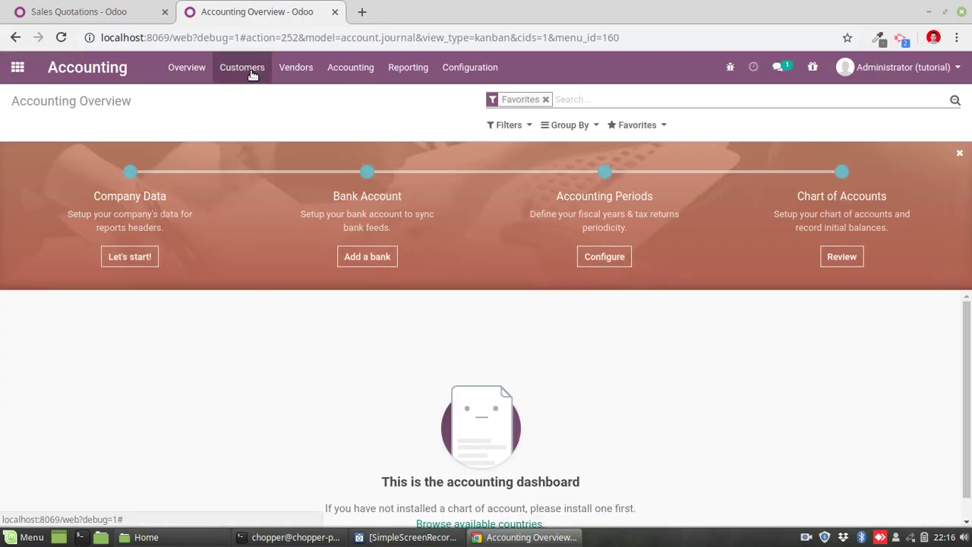
left_click(253, 73)
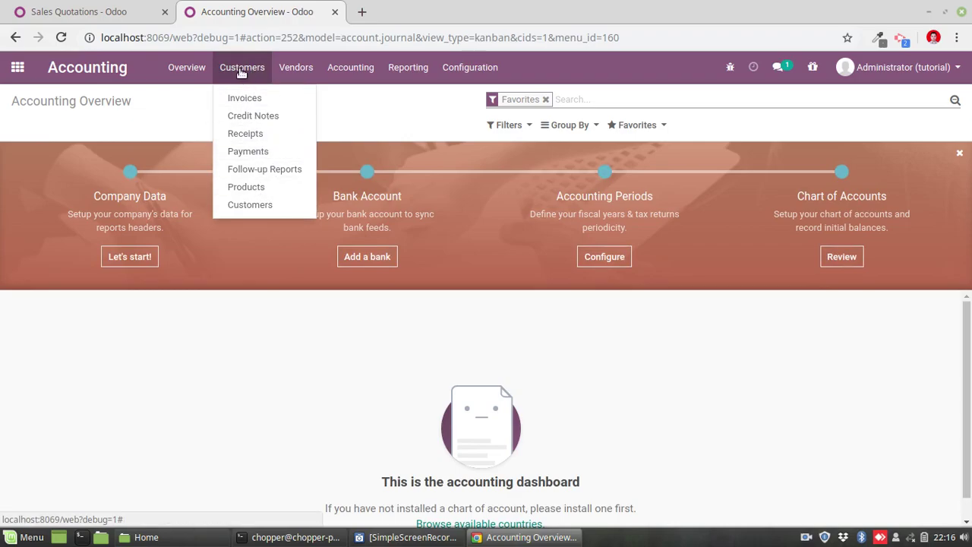
Set the parent menu of the Sales Quotations menu item to Accounting/Customers and save the record
left_click(111, 15)
left_click(28, 127)
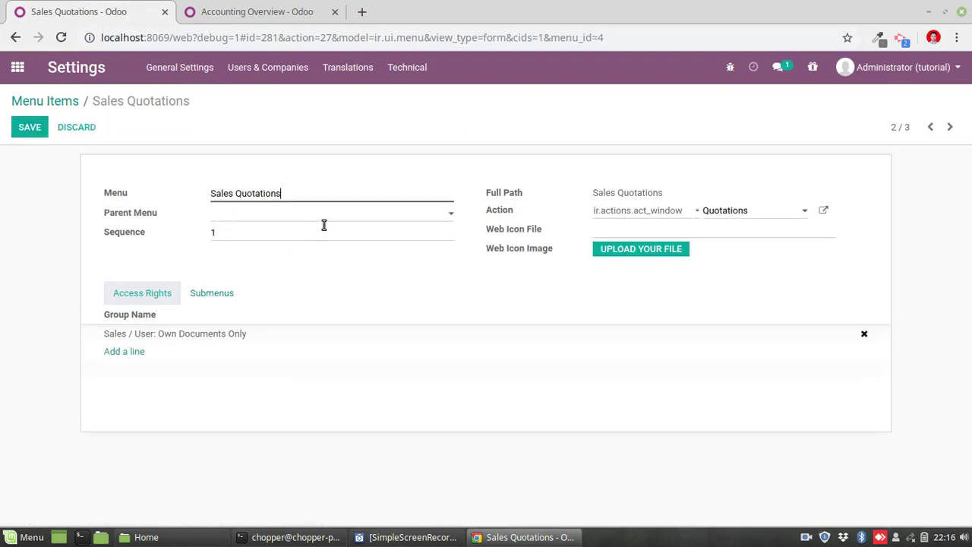
left_click(333, 216)
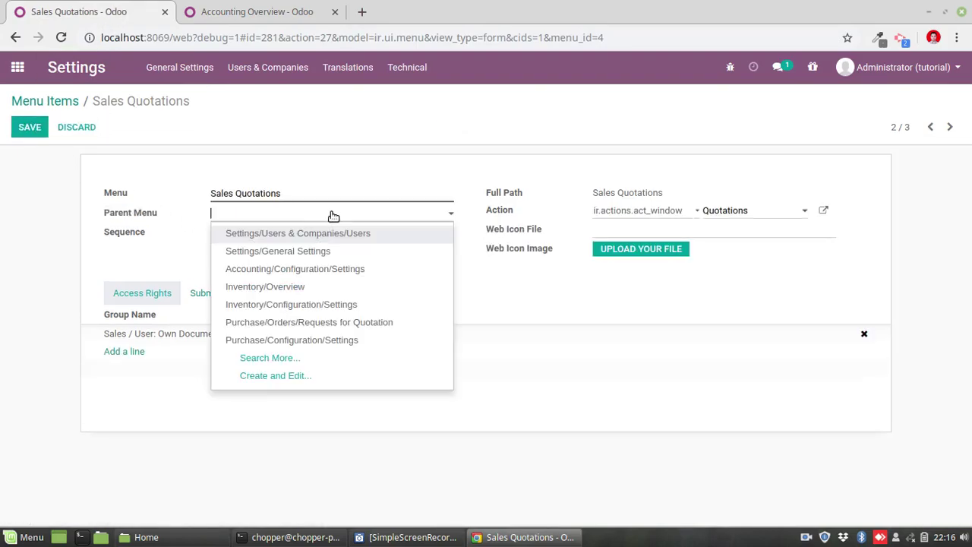
type("custo")
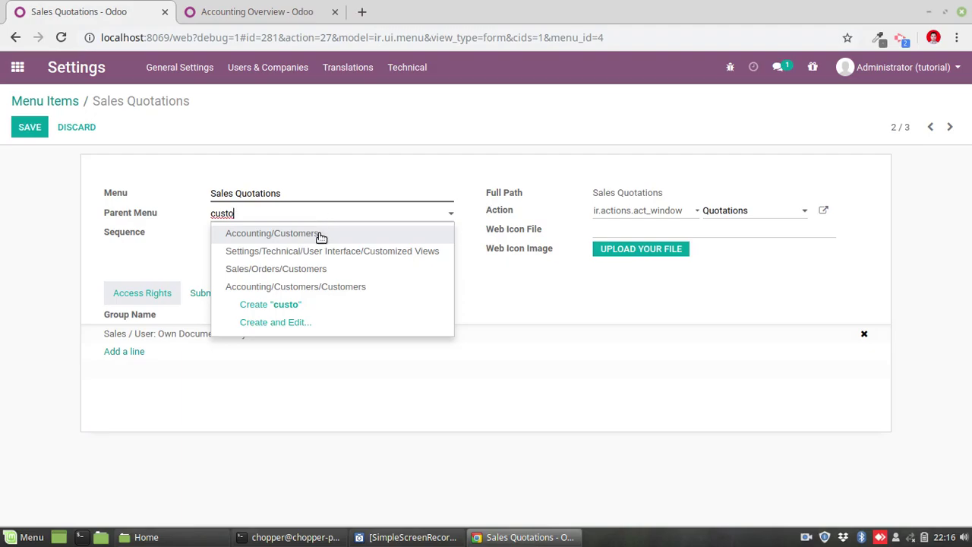
left_click(321, 236)
left_click(28, 129)
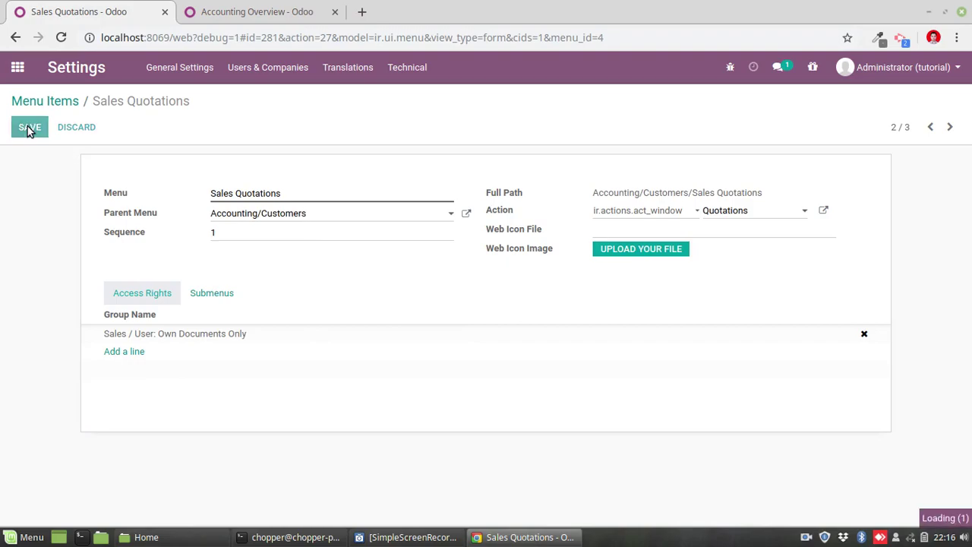
Reload the home screen in the other browser tab, reopen Accounting and check the entries under Customers
left_click(268, 14)
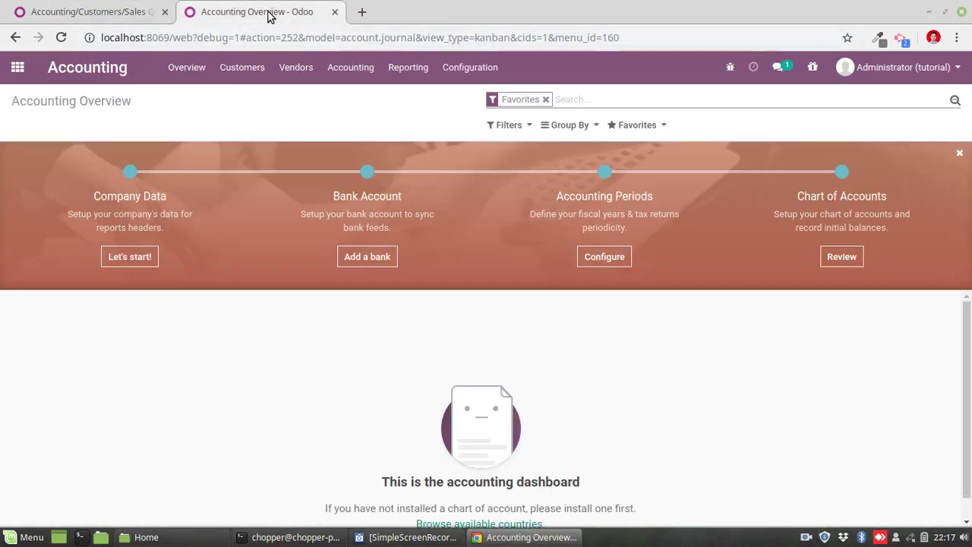
left_click(19, 66)
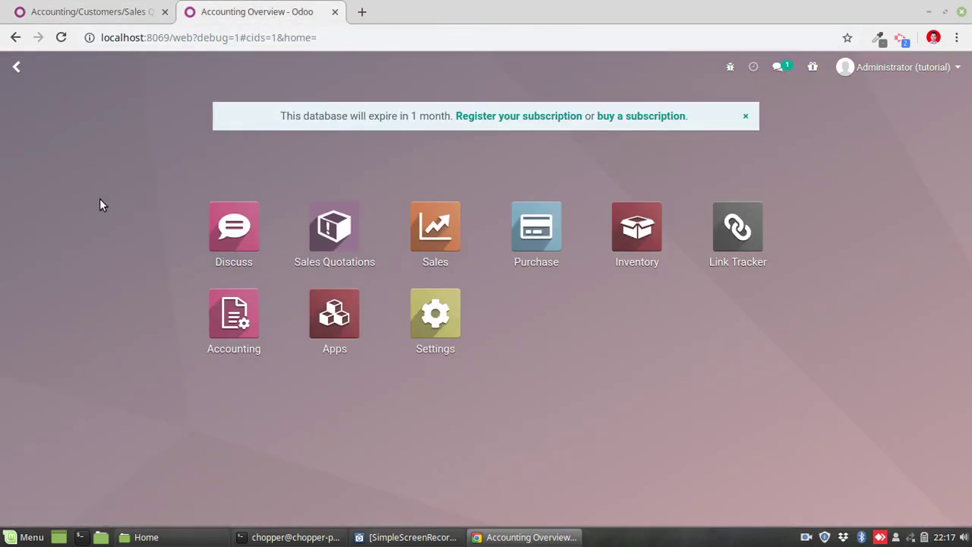
left_click(62, 38)
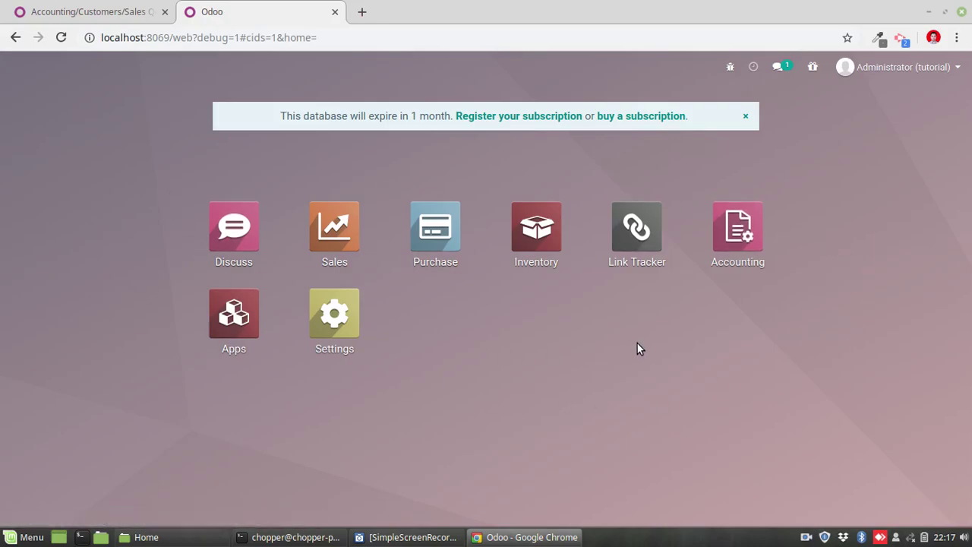
left_click(736, 244)
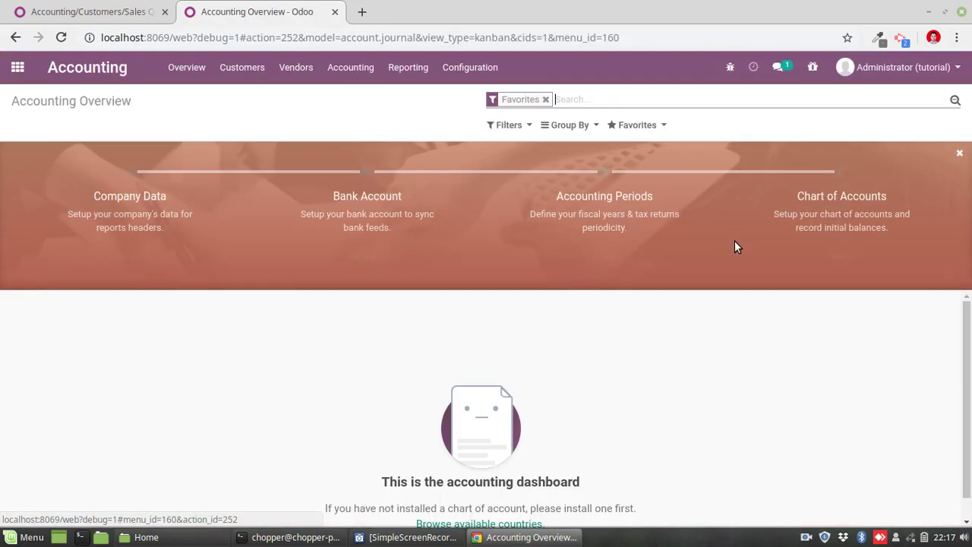
left_click(251, 74)
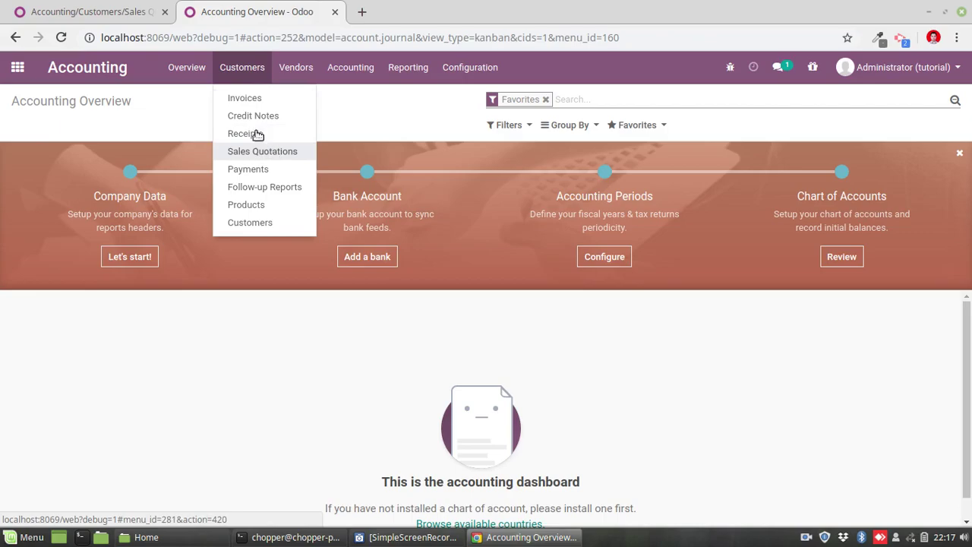
Remove the Accounting/Customers parent from the Sales Quotations menu item and save the record
left_click(103, 17)
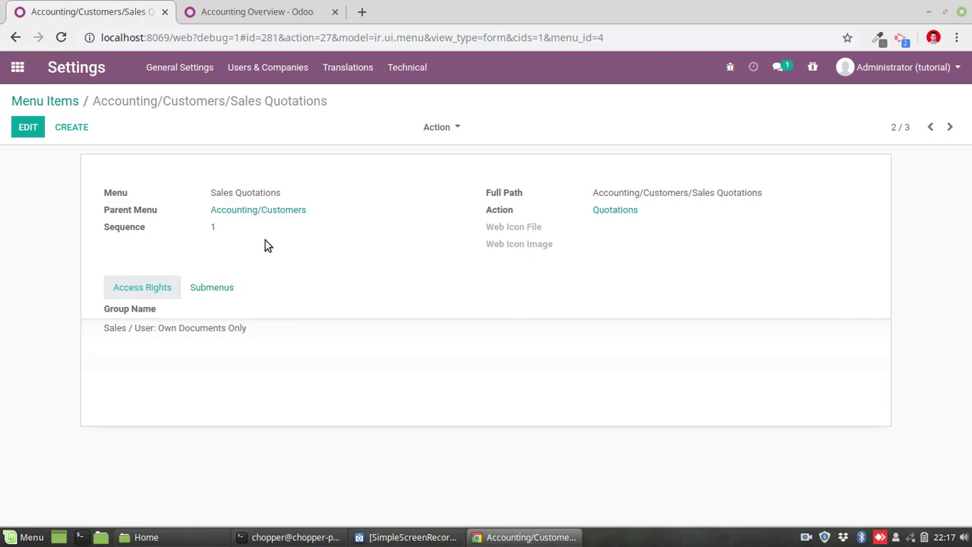
left_click(25, 129)
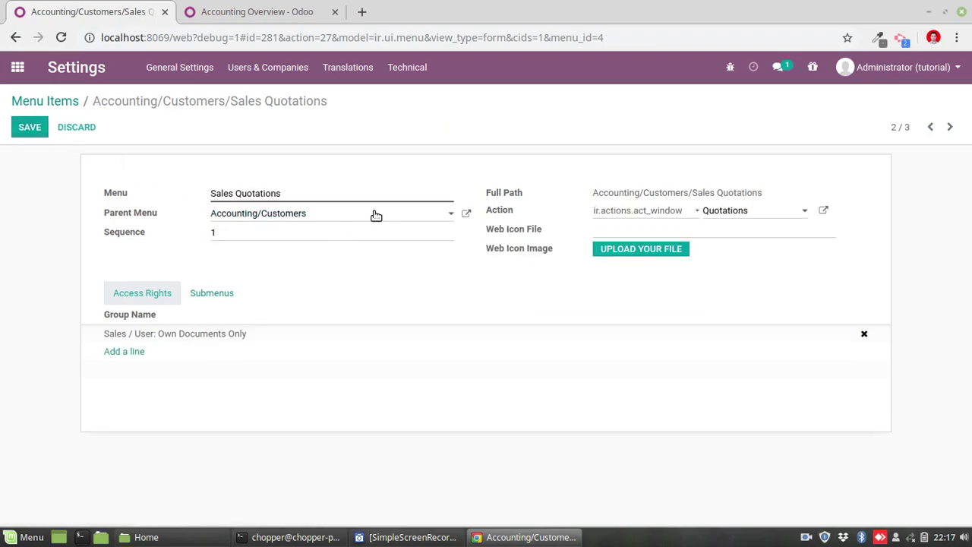
left_click_drag(373, 215, 234, 206)
mouse_move(120, 196)
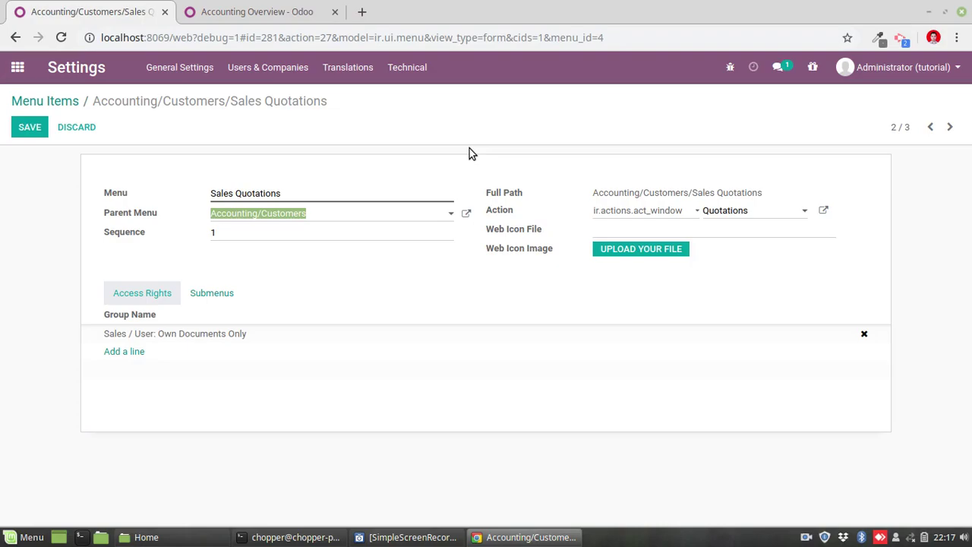
key("BackSpace")
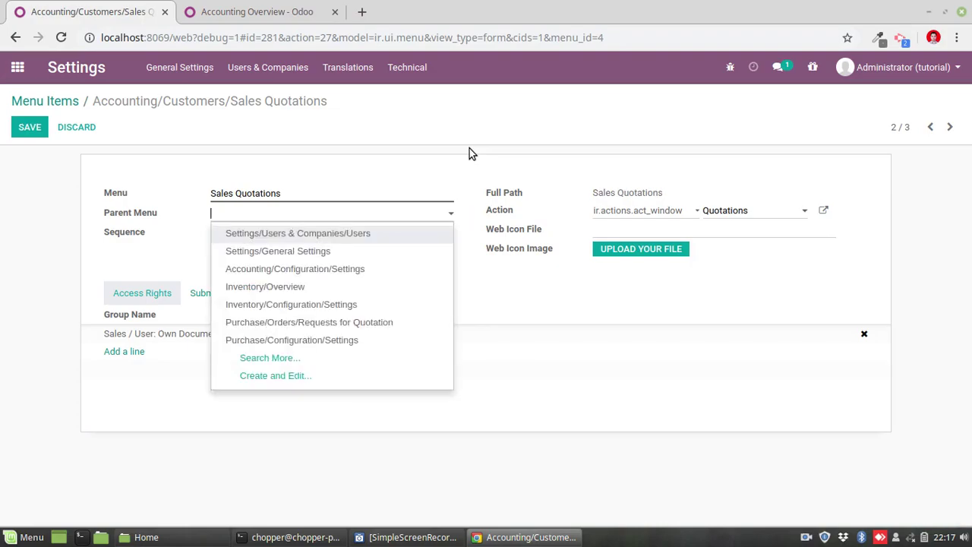
left_click(38, 129)
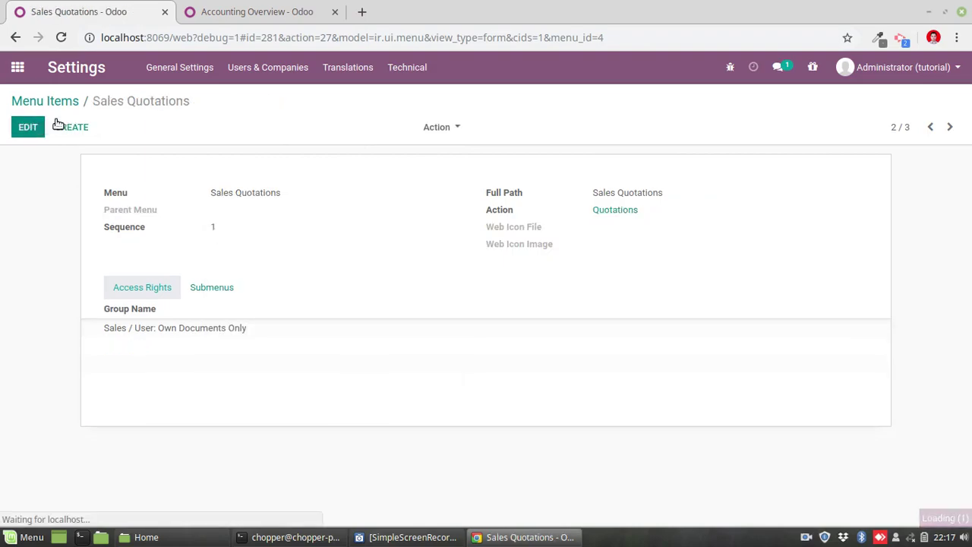
Reload the home screen in the other browser tab to check which app icons it shows
left_click(215, 15)
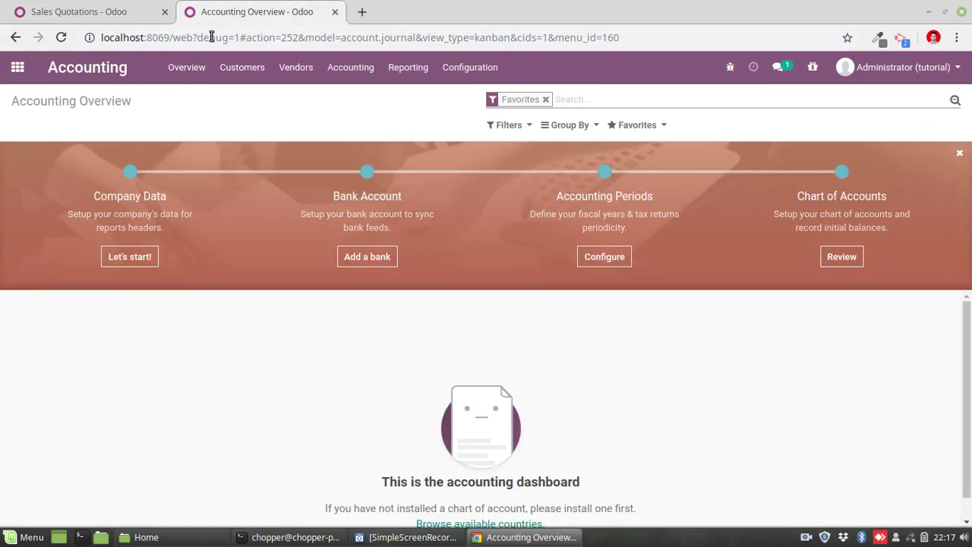
left_click(17, 67)
left_click(61, 38)
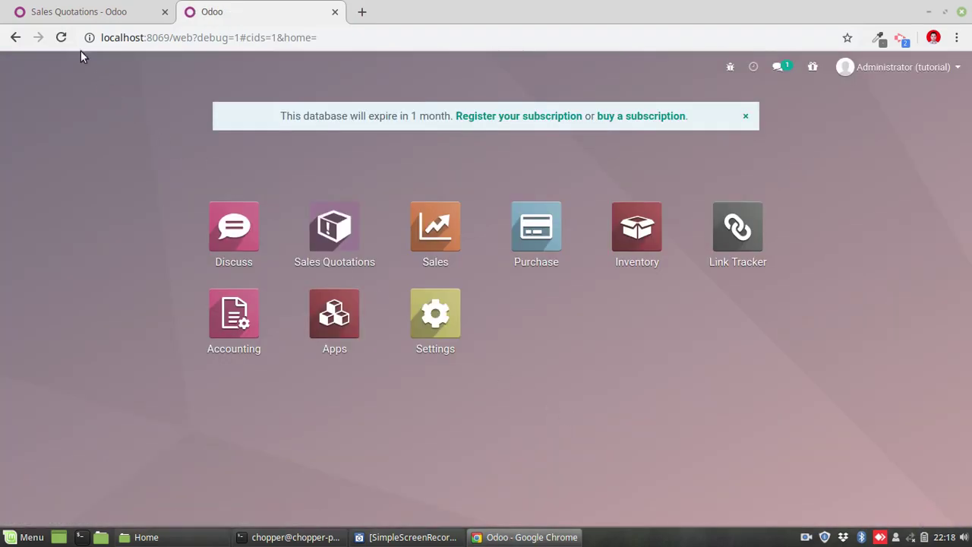
Set the sequence of the Sales Quotations menu item to 100, save it, and reload the home screen in the other browser tab
left_click(74, 13)
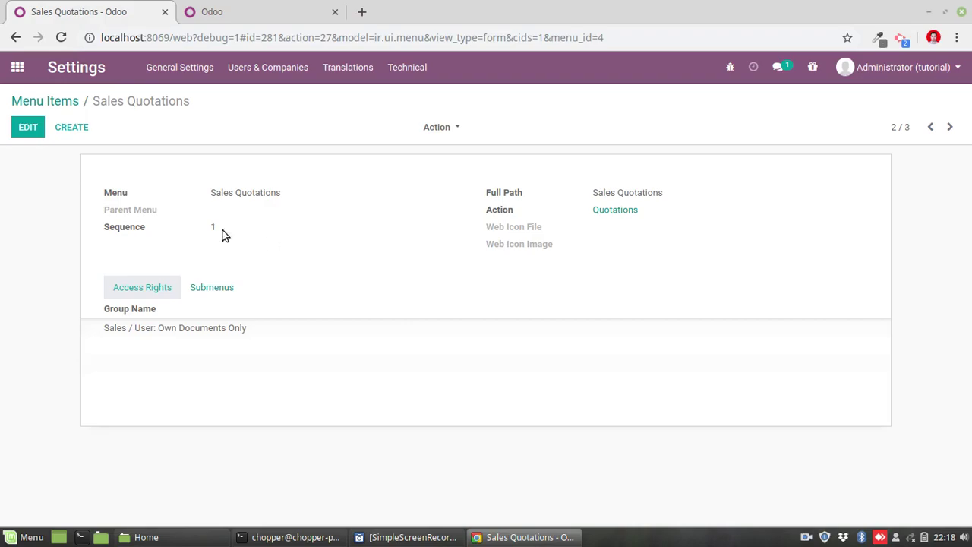
left_click(26, 126)
left_click(269, 233)
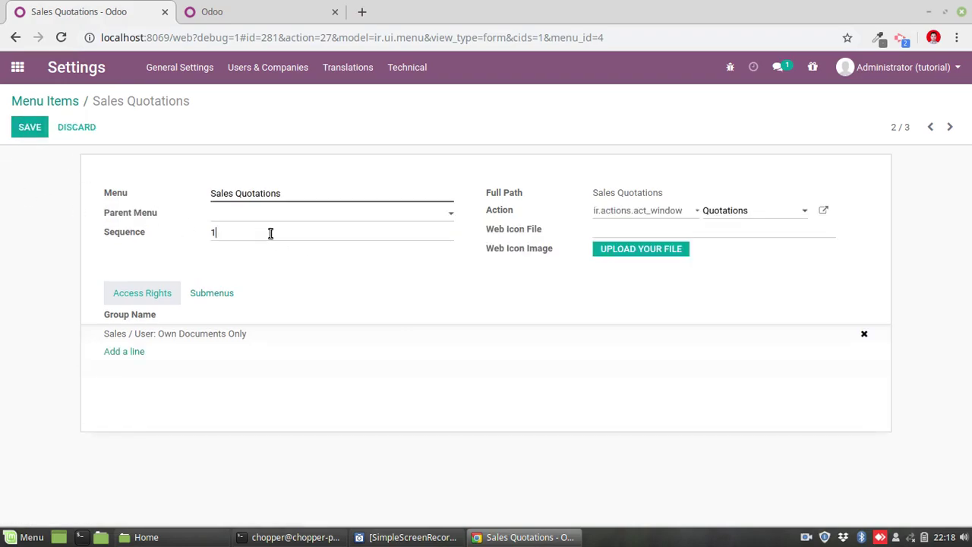
type("00")
left_click(30, 126)
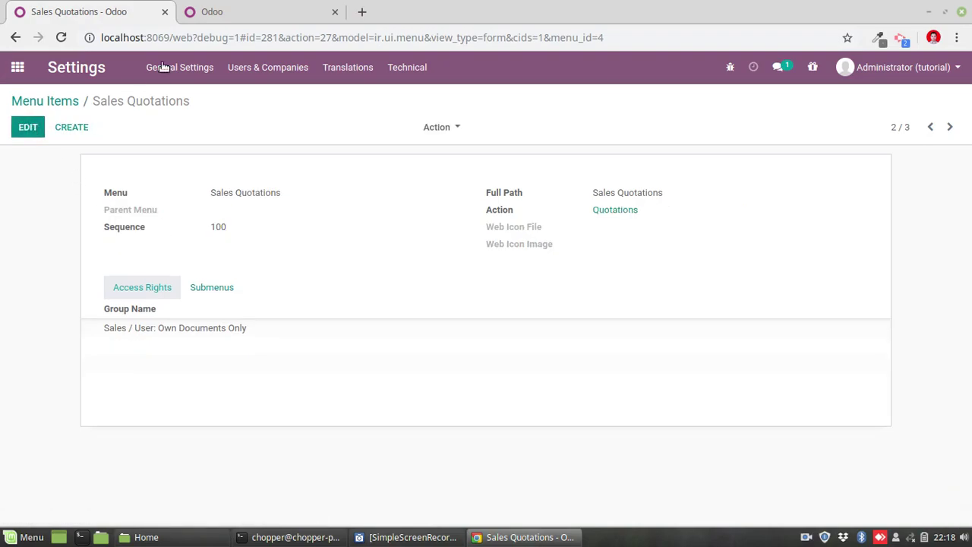
left_click(220, 17)
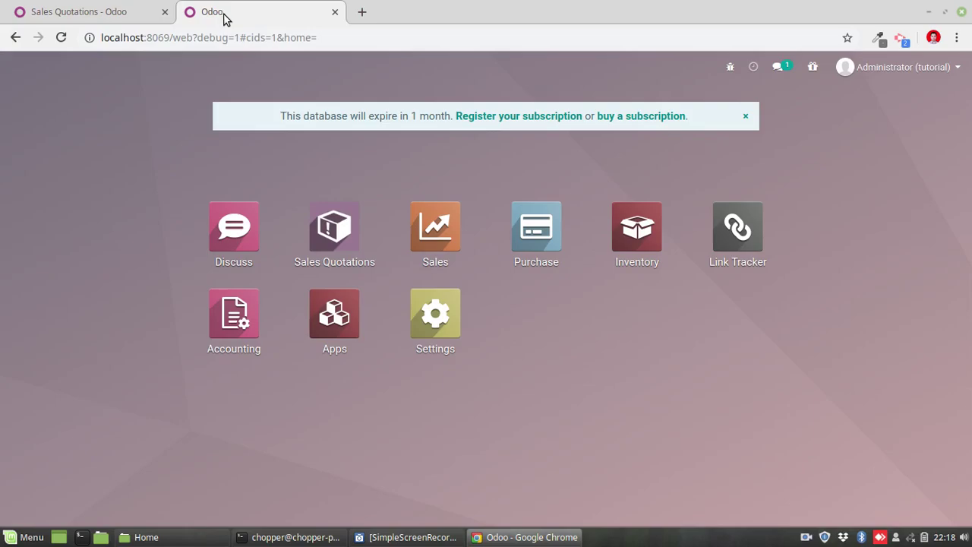
left_click(62, 39)
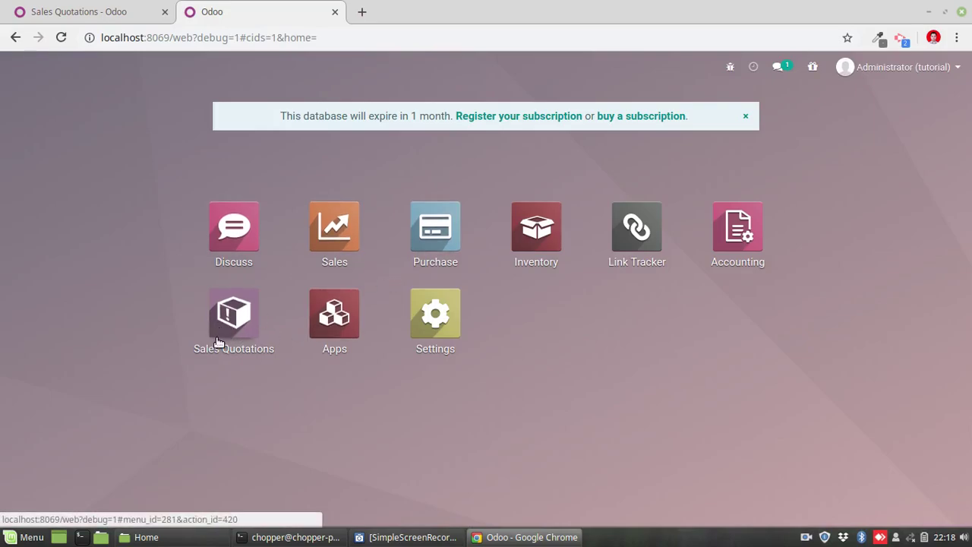
Upload sale_icon.png as the web icon image of the Sales Quotations menu item, save it, and reload the home screen in the other tab
left_click(109, 14)
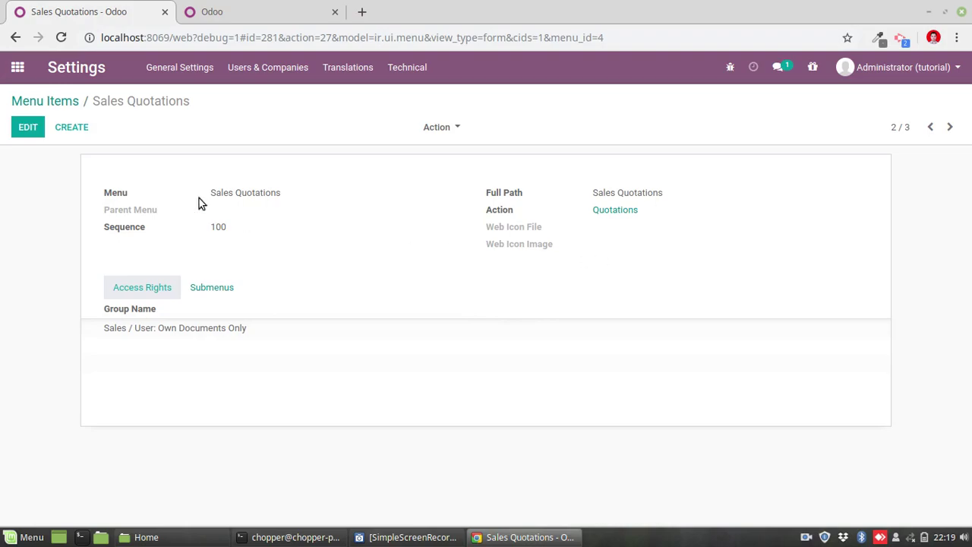
left_click(23, 128)
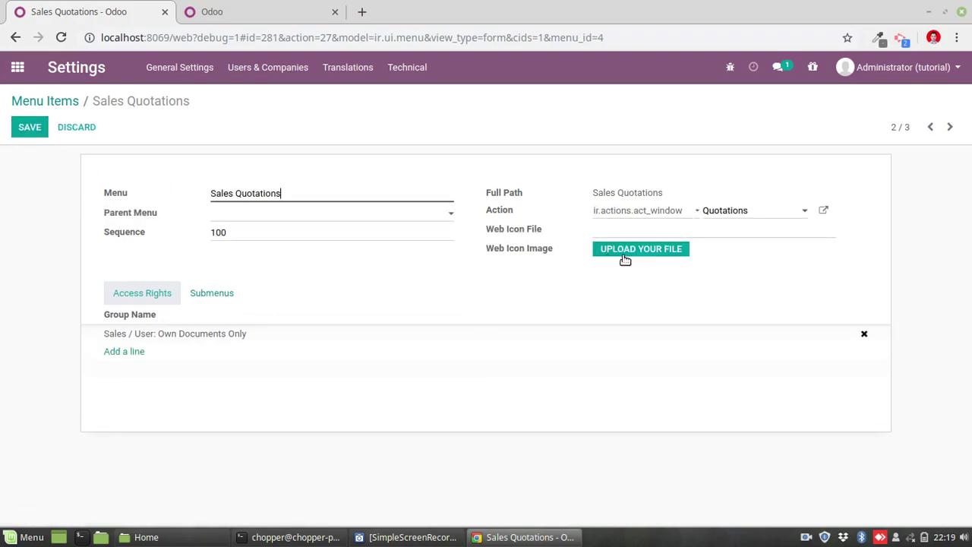
left_click(645, 249)
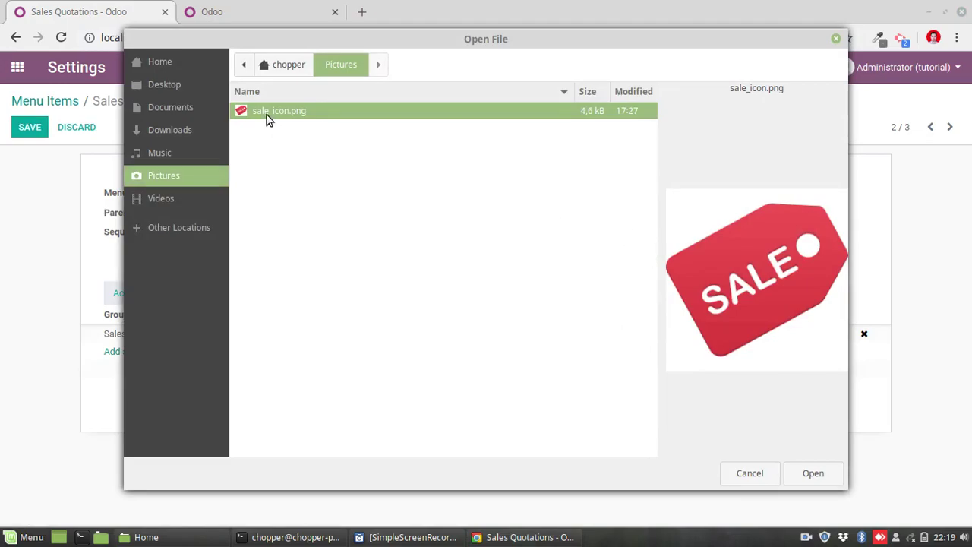
left_click(808, 473)
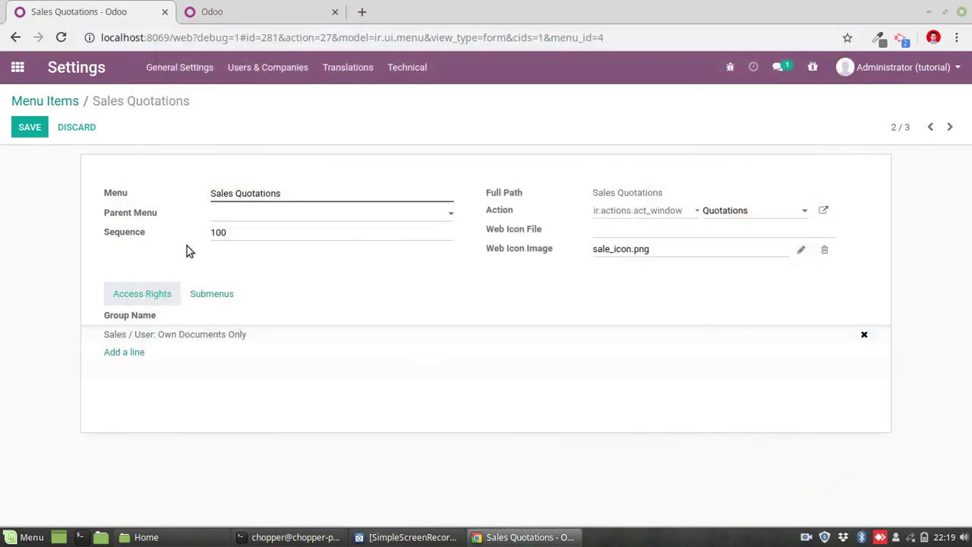
left_click(30, 129)
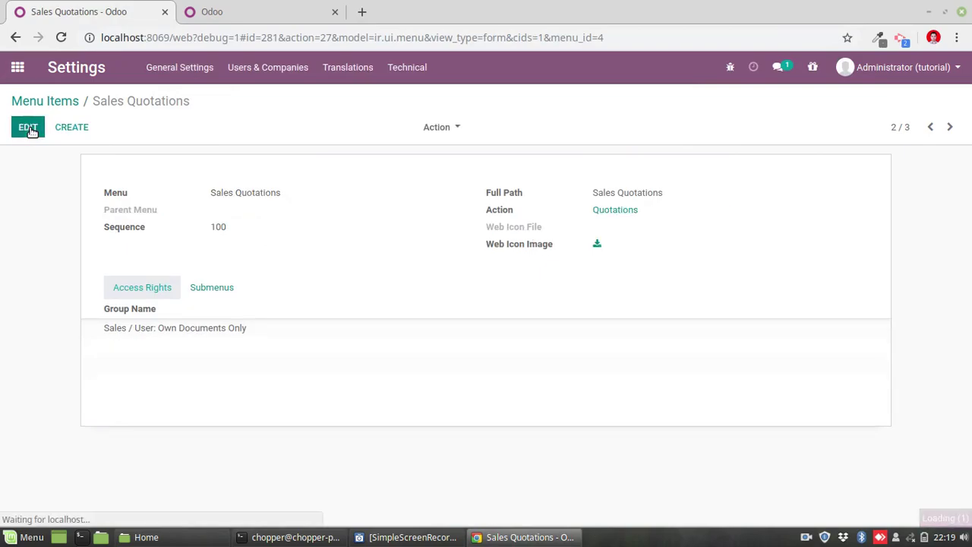
left_click(219, 17)
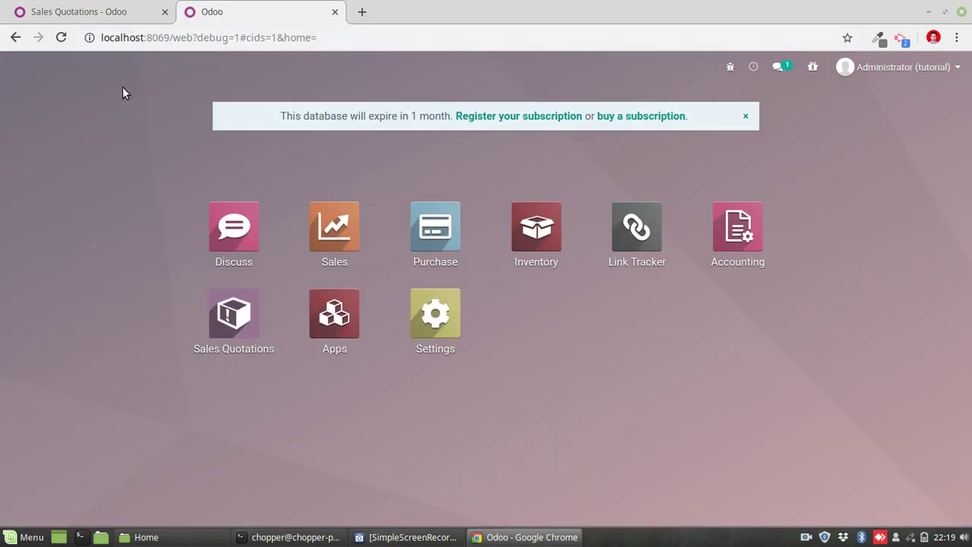
left_click(61, 39)
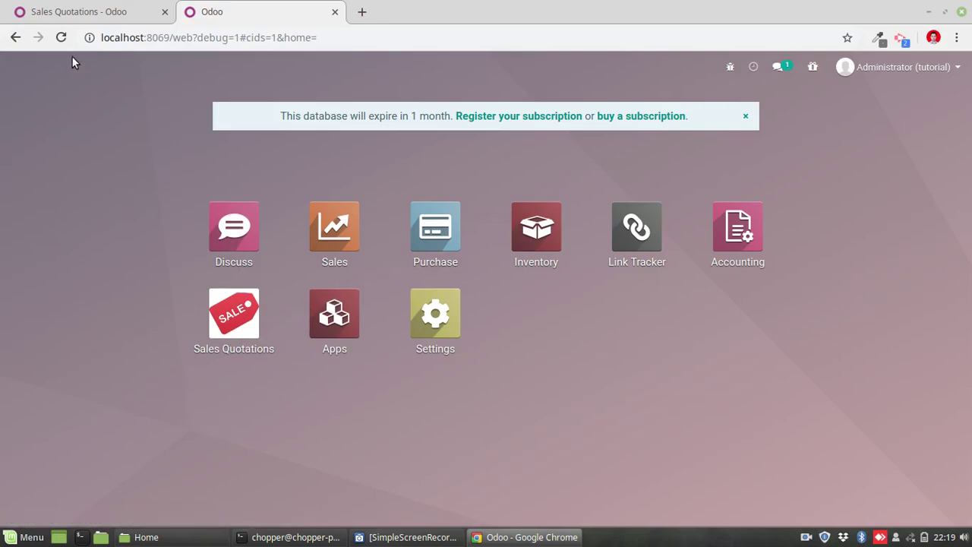
Set the parent menu of the Sales Quotations menu item to Sales/Orders and save the record
left_click(72, 11)
left_click(27, 129)
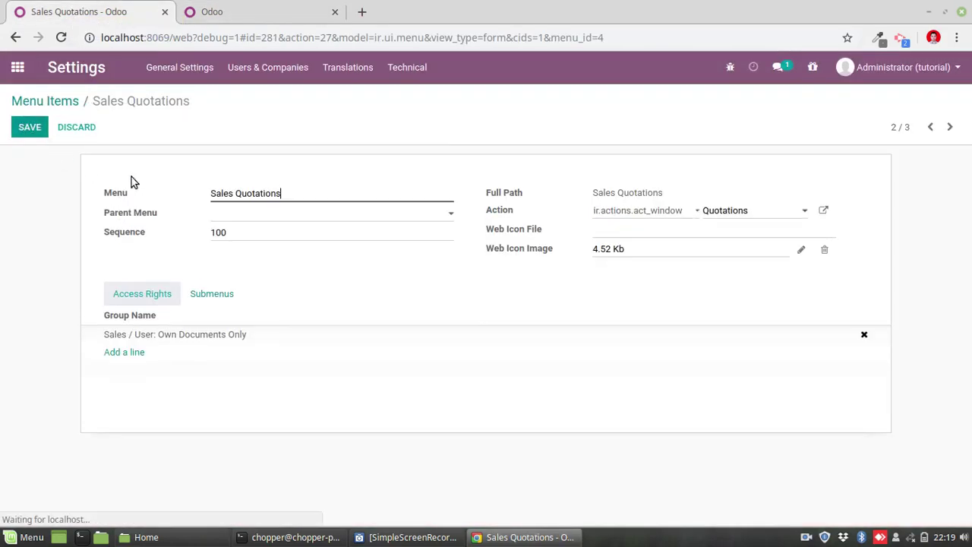
left_click(238, 214)
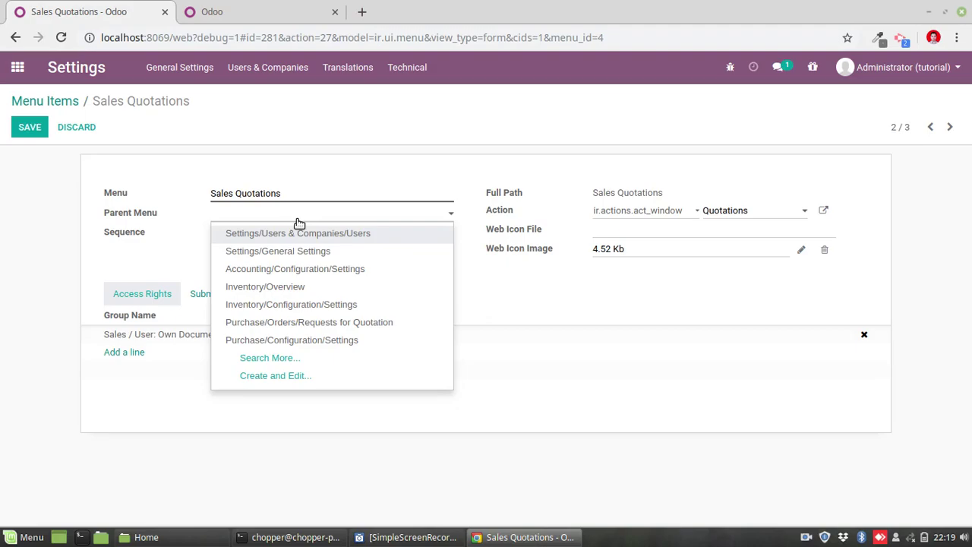
type("ord")
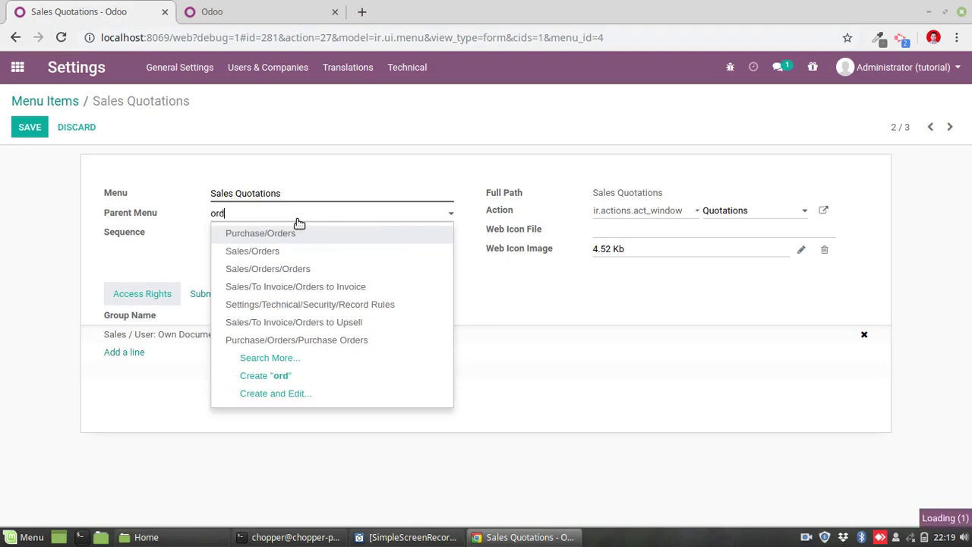
type("e")
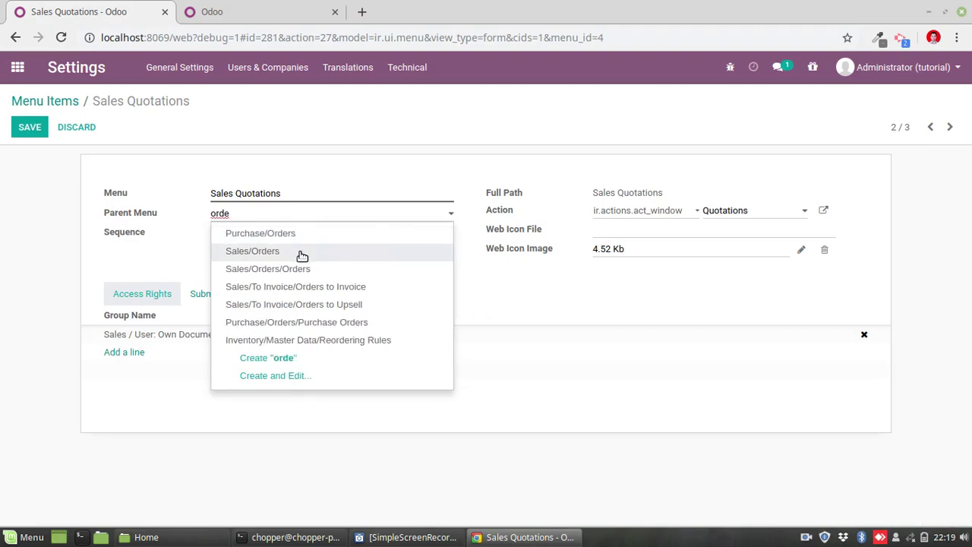
left_click(302, 256)
left_click(23, 128)
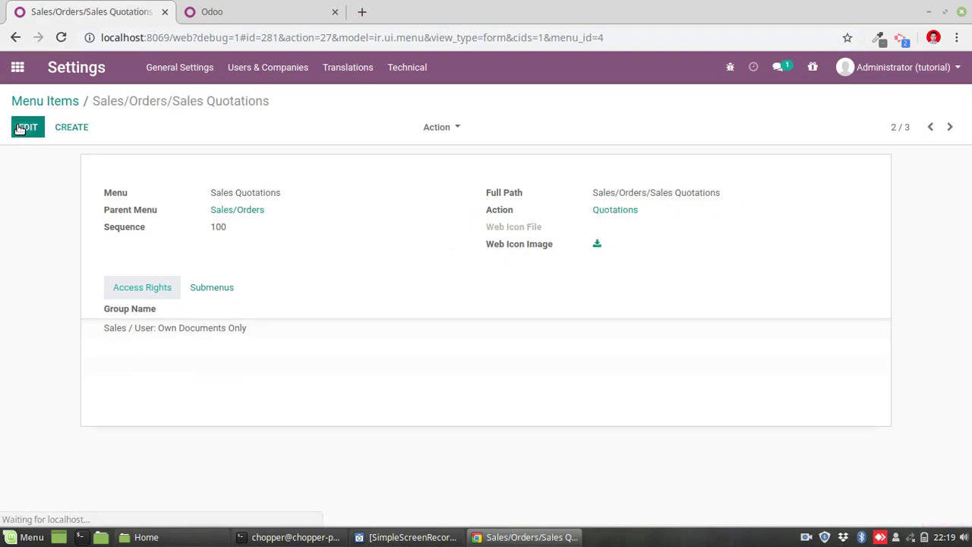
Reload the home screen in the other browser tab, open Sales and check the entries under Orders
left_click(239, 18)
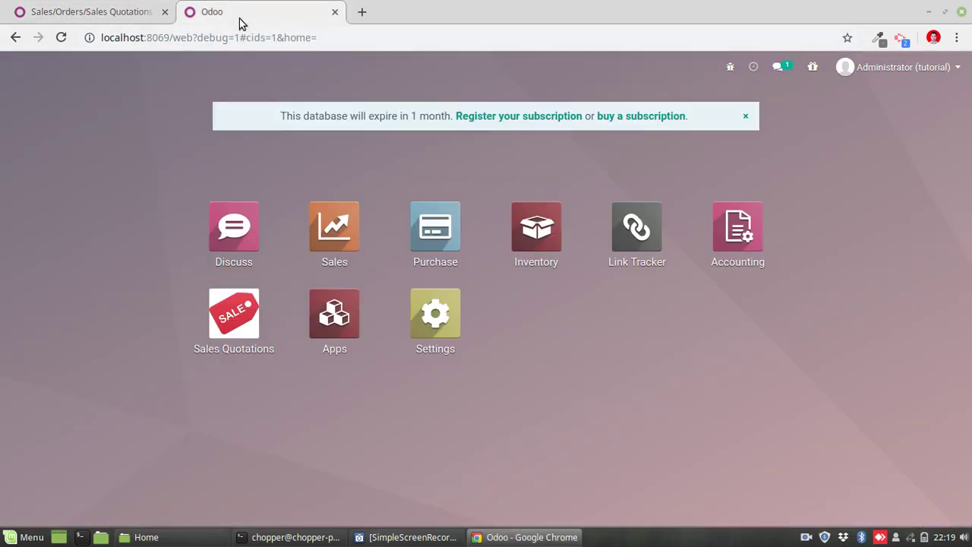
left_click(61, 37)
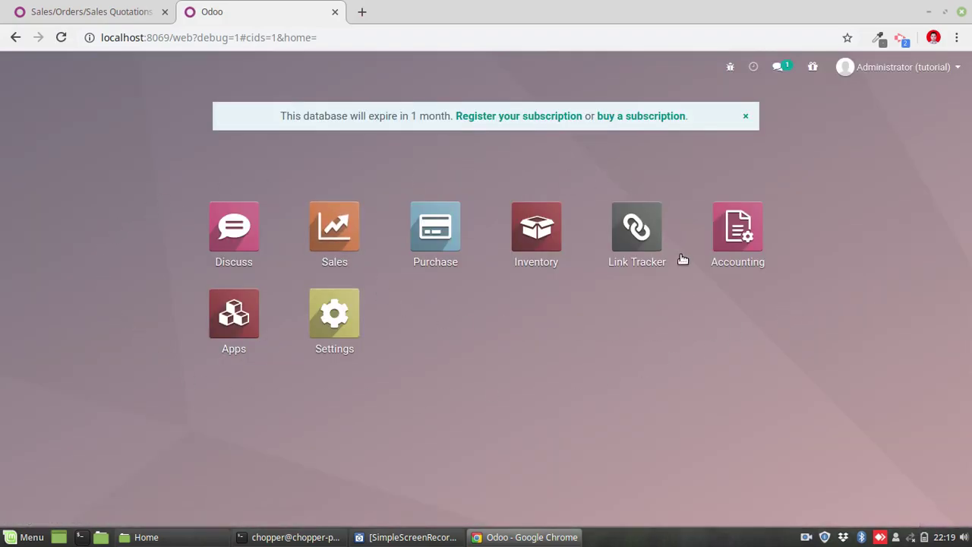
left_click(341, 229)
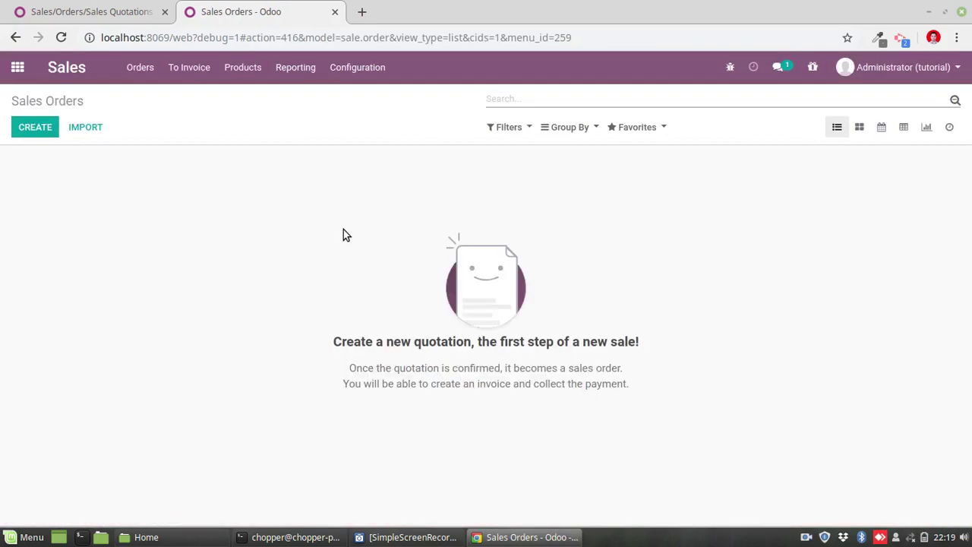
left_click(144, 71)
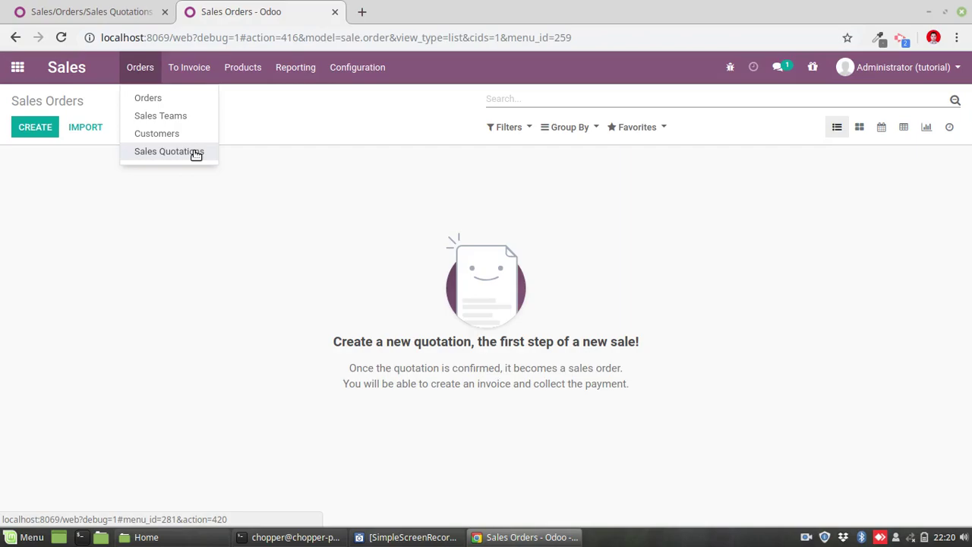
Compare the sequence of the Sales Quotations menu item with its position among the Orders entries in Sales
left_click(106, 15)
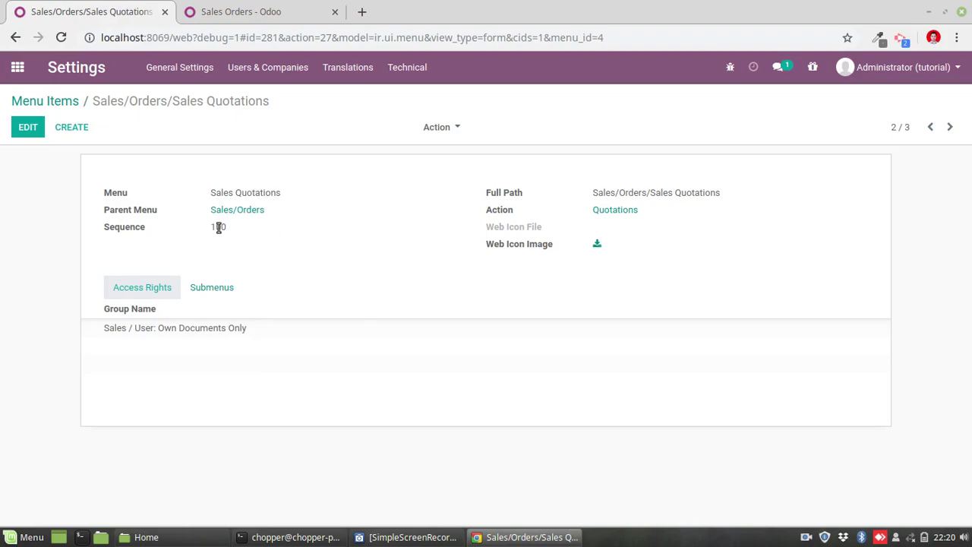
left_click(238, 14)
mouse_move(189, 69)
mouse_move(144, 67)
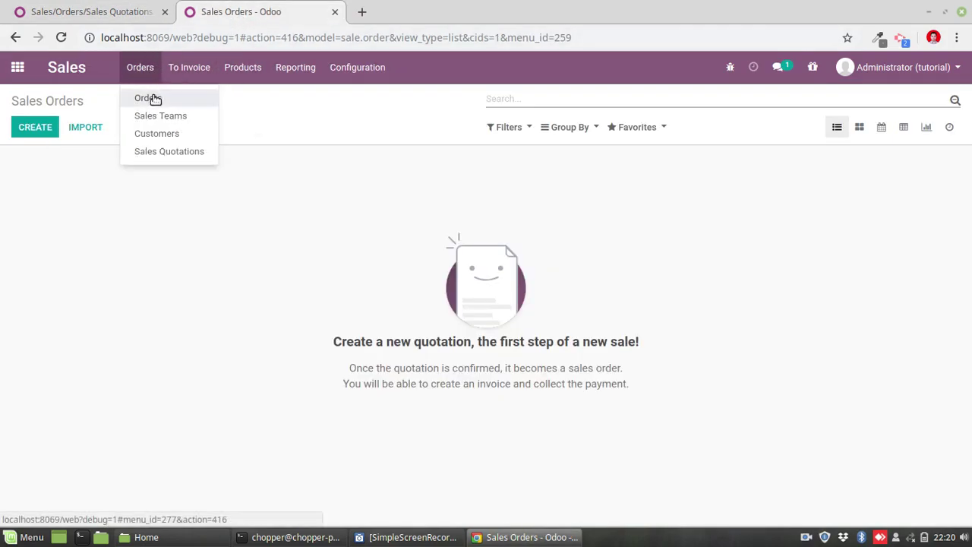
Duplicate the browser tab of the Sales Quotations menu item and open the user groups list in the copy
left_click(110, 11)
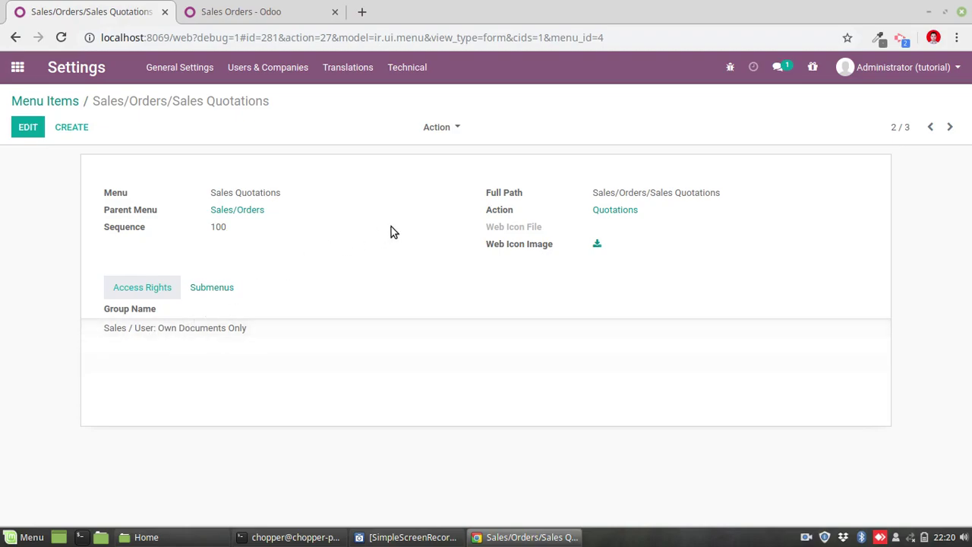
right_click(116, 19)
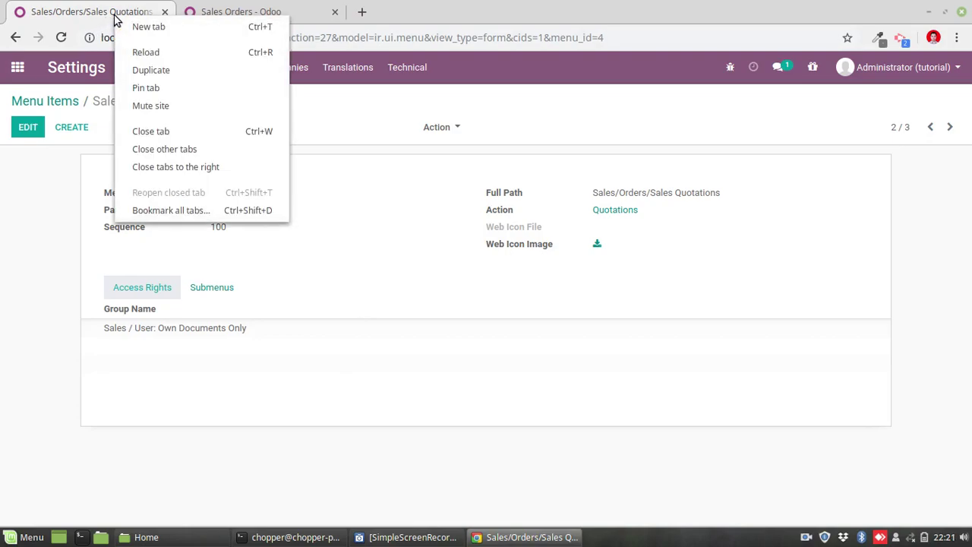
left_click(152, 71)
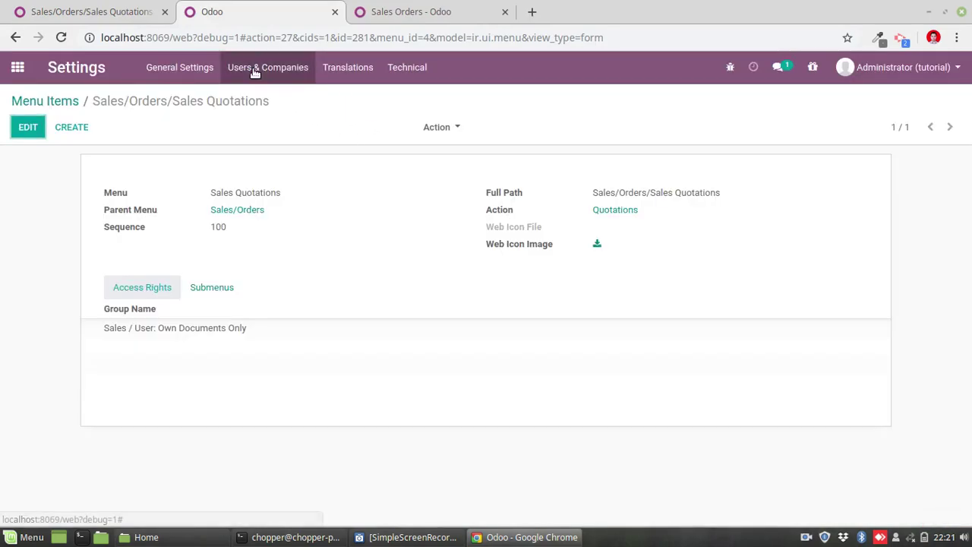
left_click(256, 70)
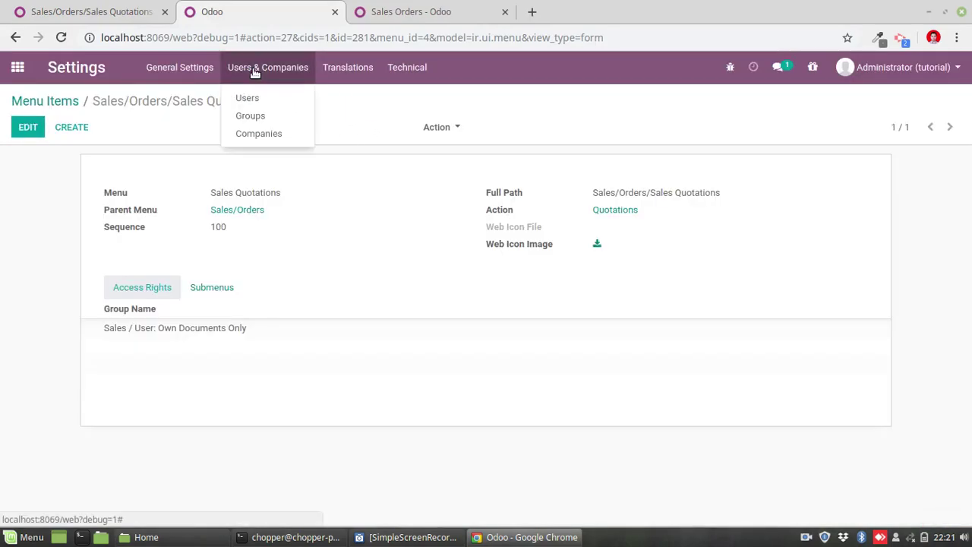
left_click(266, 119)
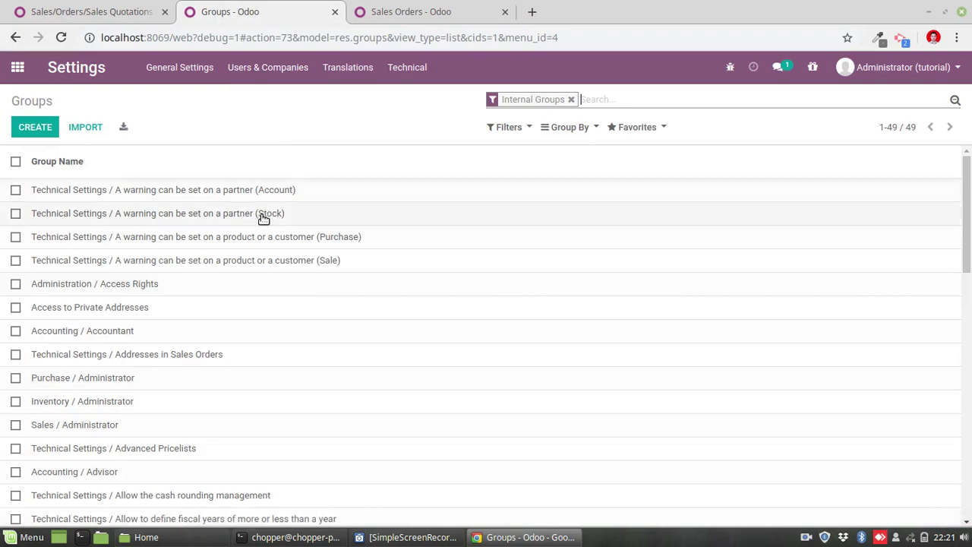
Create a user group named Open Sales Quotation and save it
left_click(35, 128)
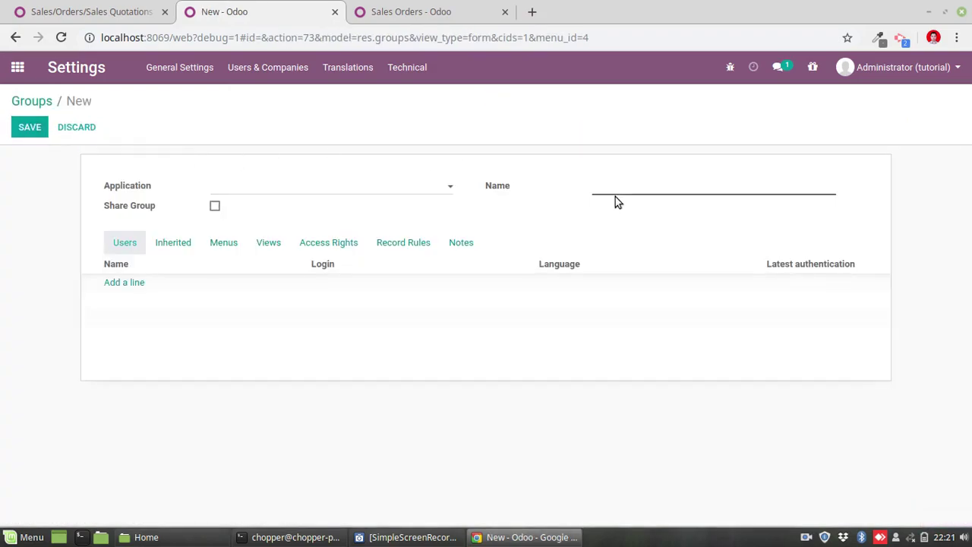
left_click(638, 187)
type("Open Sales Quotation")
left_click(31, 127)
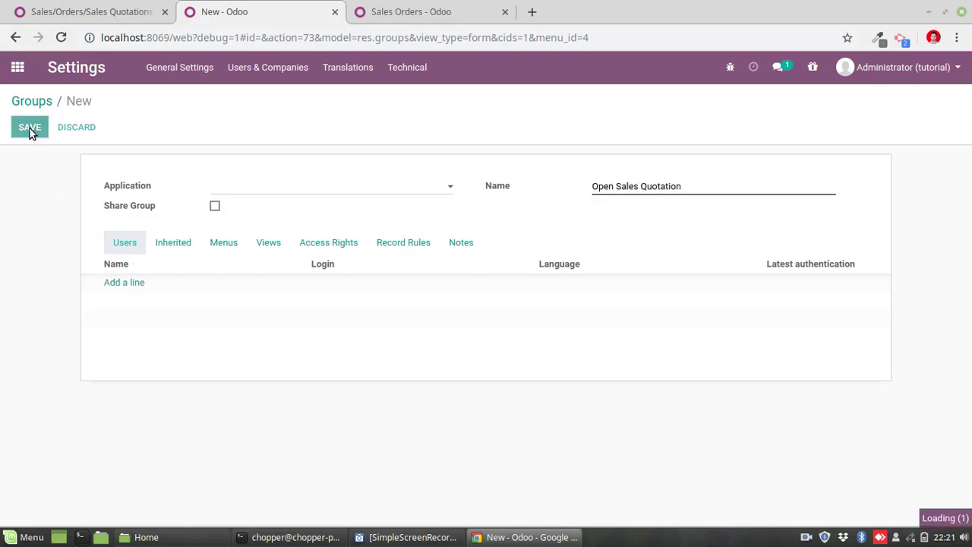
Remove the Sales / User: Own Documents Only group from the access rights of the Sales Quotations menu item
left_click(121, 15)
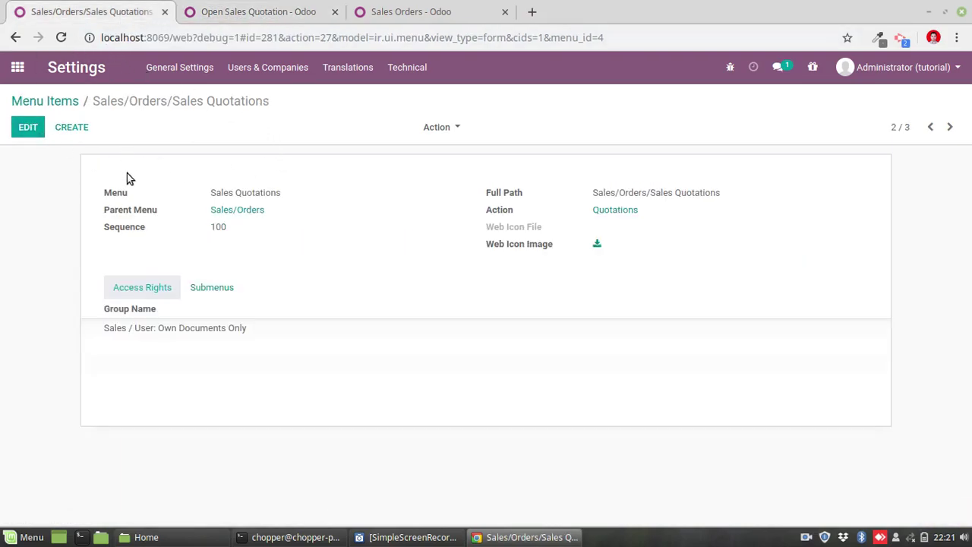
left_click(28, 127)
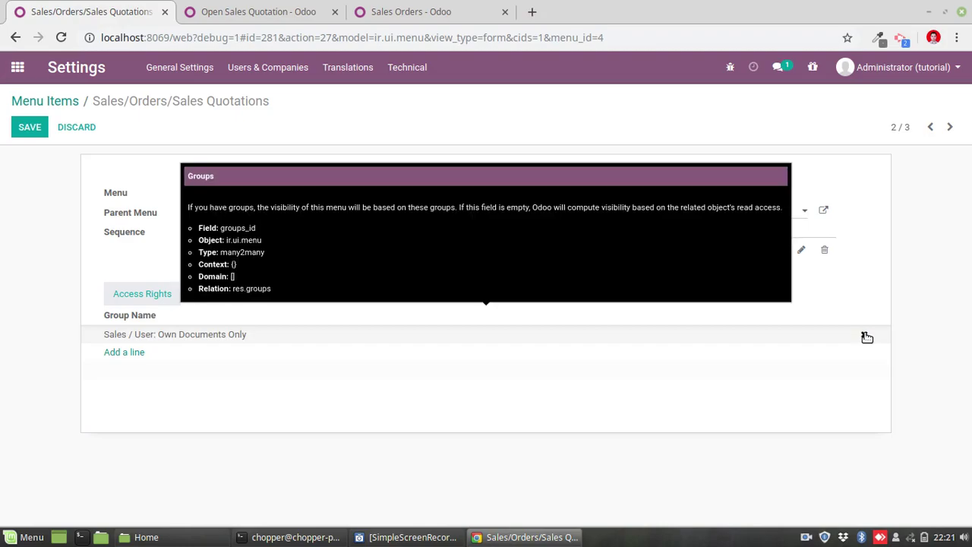
left_click(866, 337)
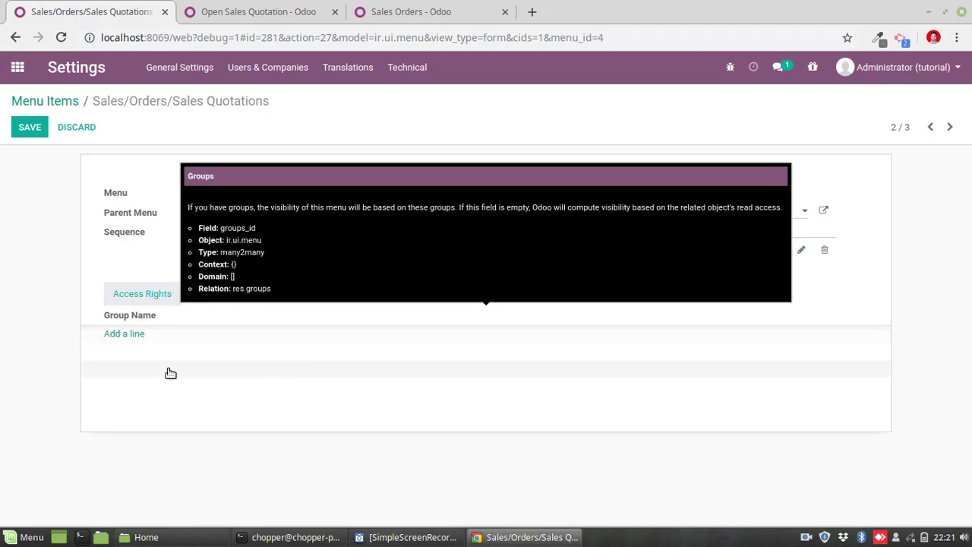
Add the Open Sales Quotation group to the access rights of the Sales Quotations menu item and save it
left_click(126, 336)
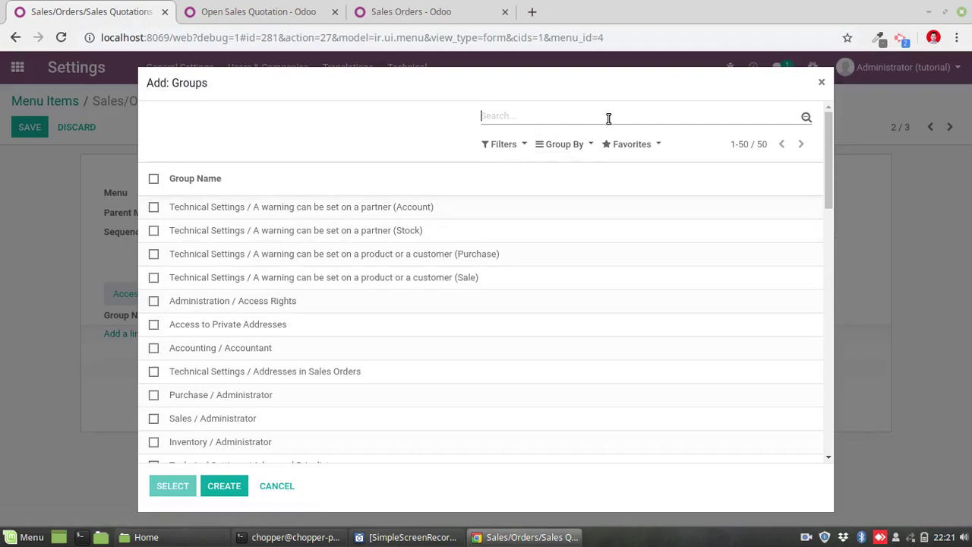
type("open")
key("Return")
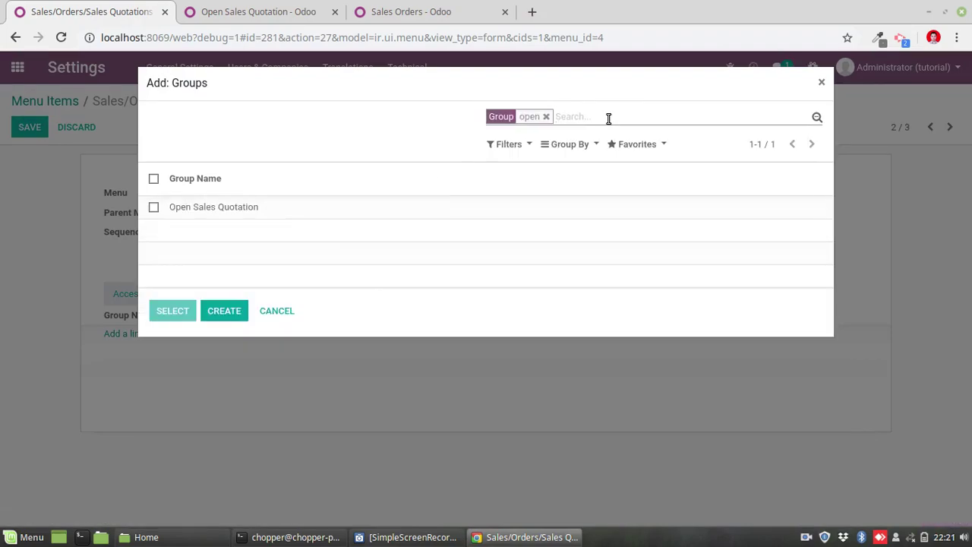
left_click(153, 207)
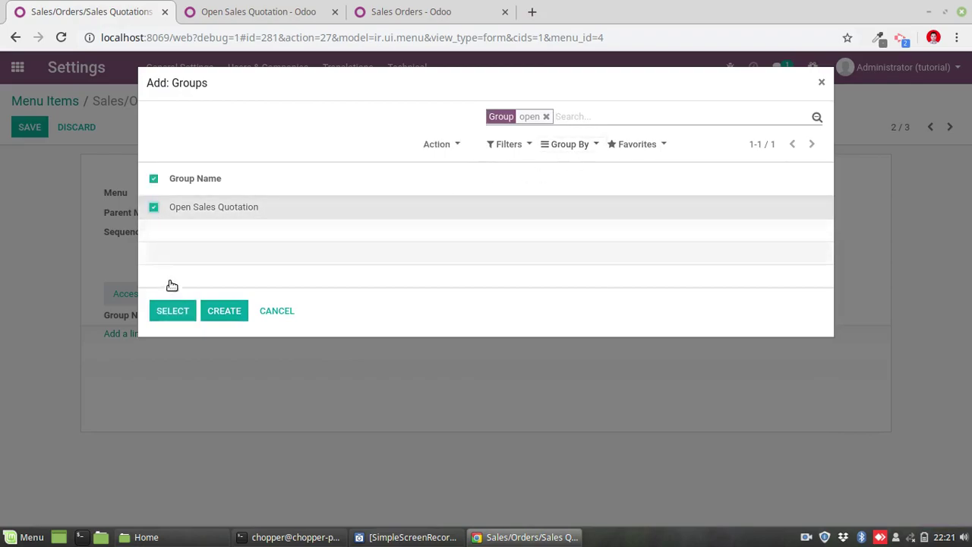
left_click(173, 313)
left_click(28, 128)
Reload the Sales page and check whether Sales Quotations is listed among the Orders entries under the new group restriction
left_click(403, 12)
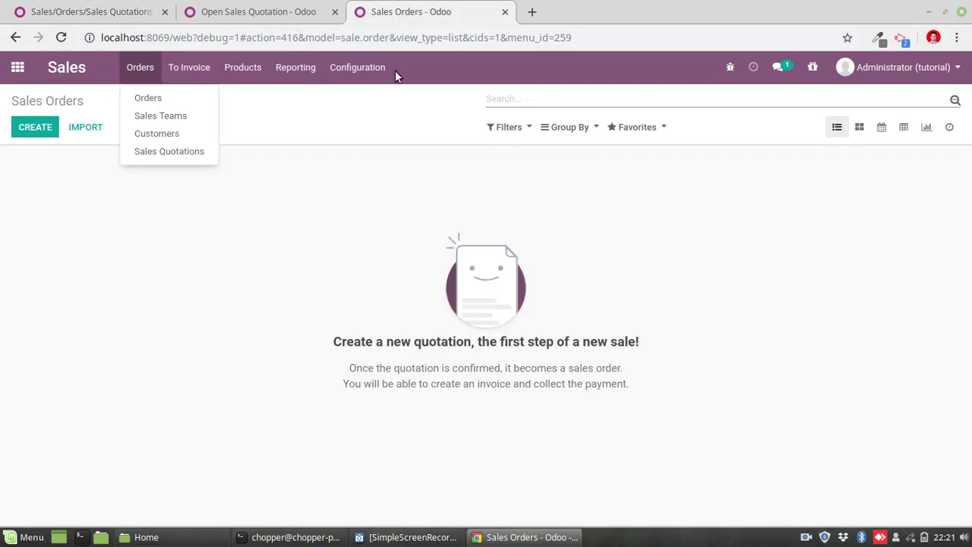
left_click(155, 245)
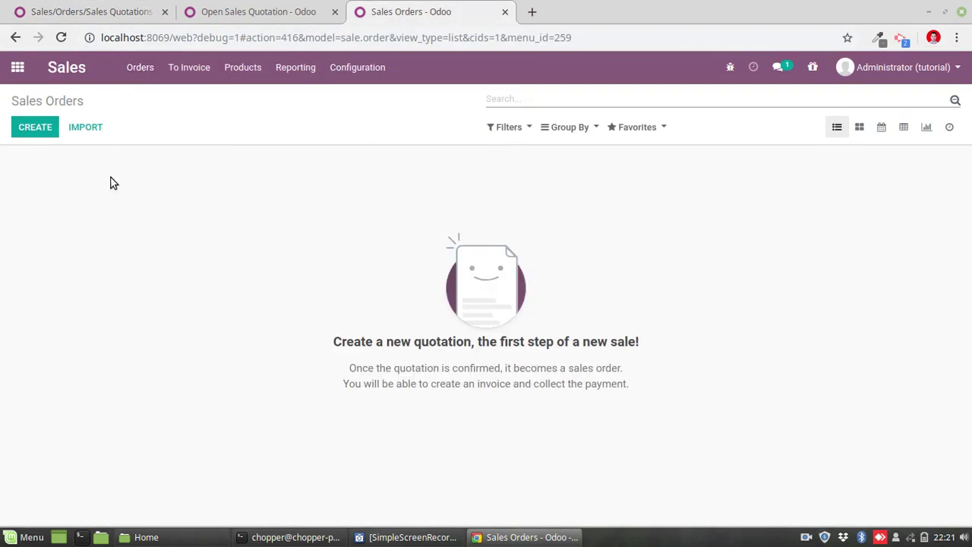
left_click(60, 37)
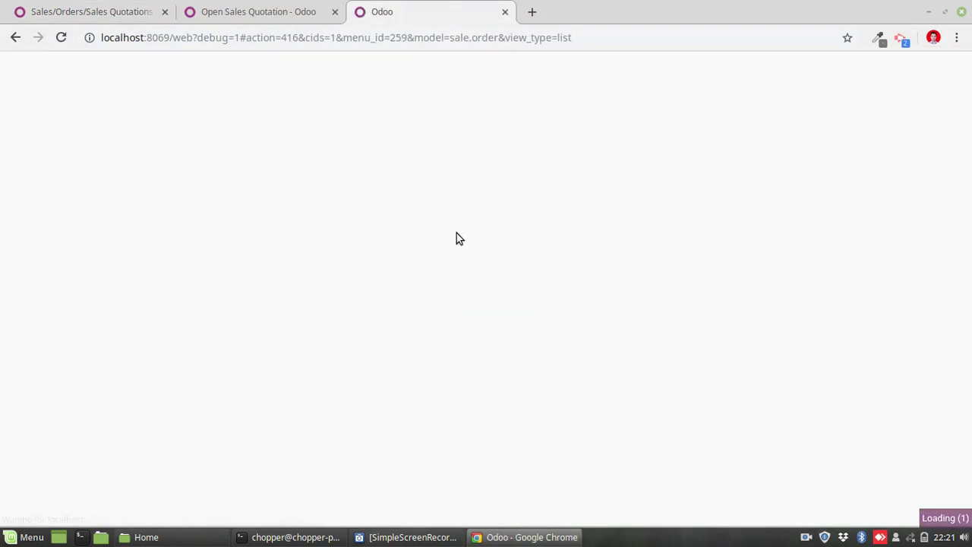
left_click(140, 70)
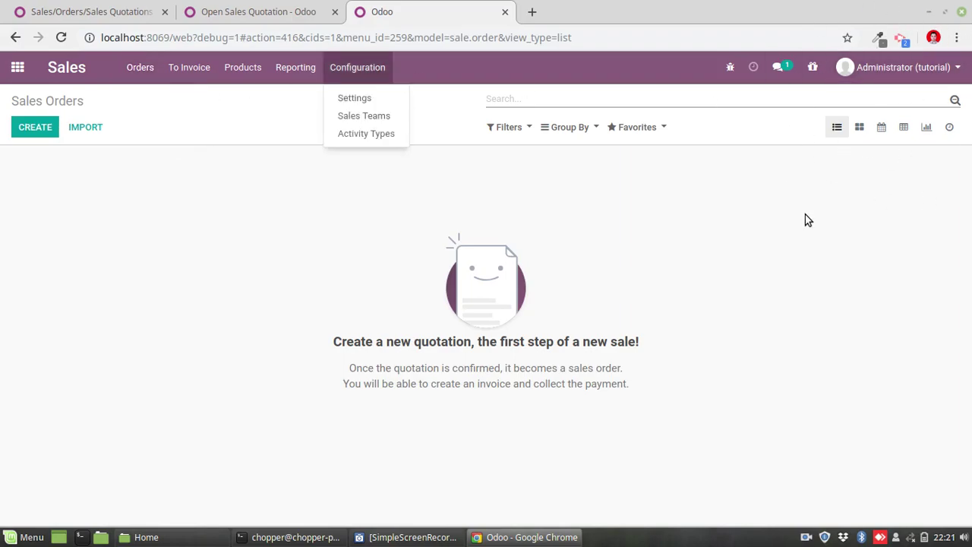
Enable the Open Sales Quotation right for the Administrator user and save the user record
left_click(68, 13)
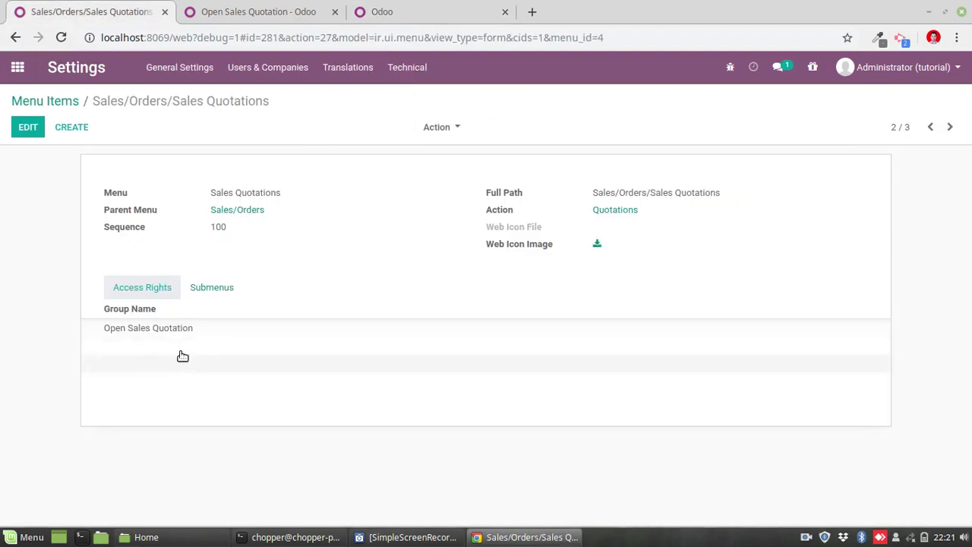
mouse_move(146, 340)
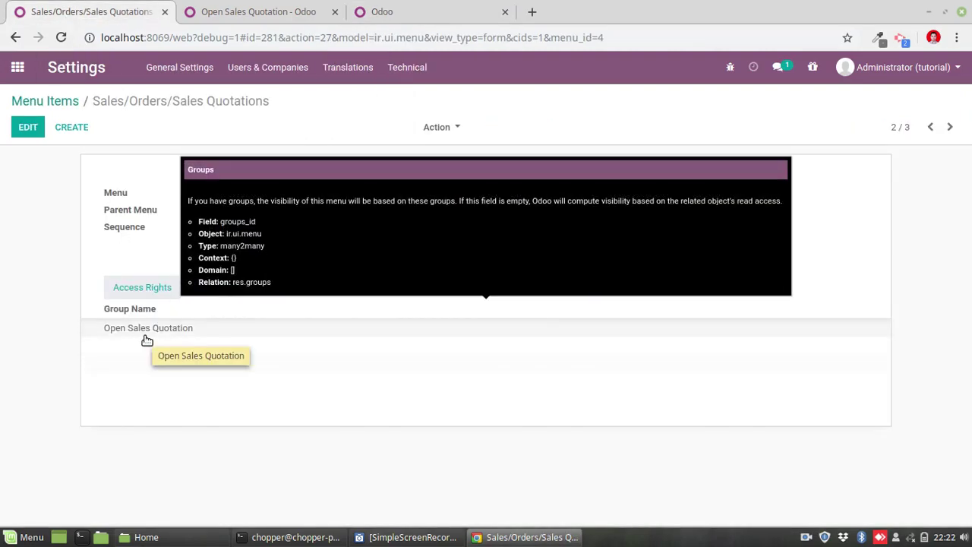
left_click(258, 14)
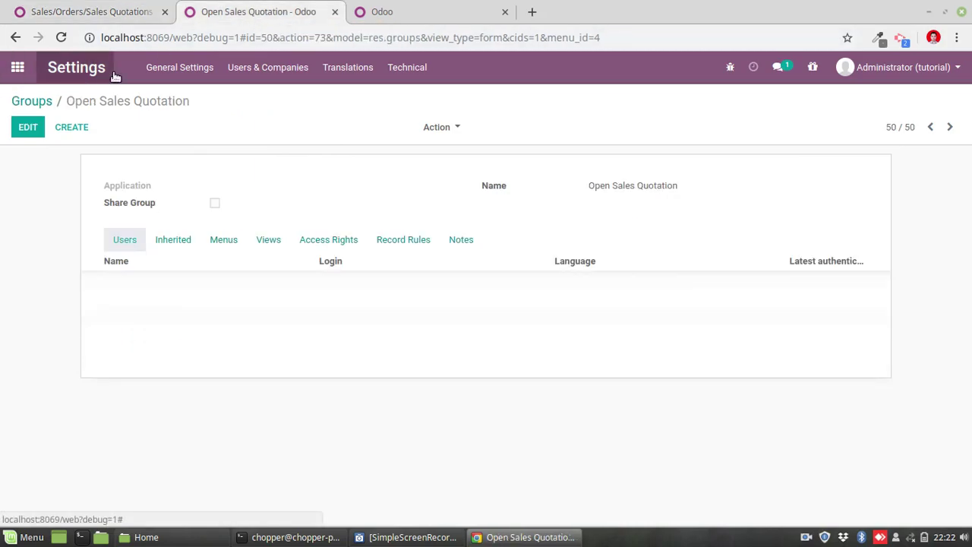
left_click(272, 70)
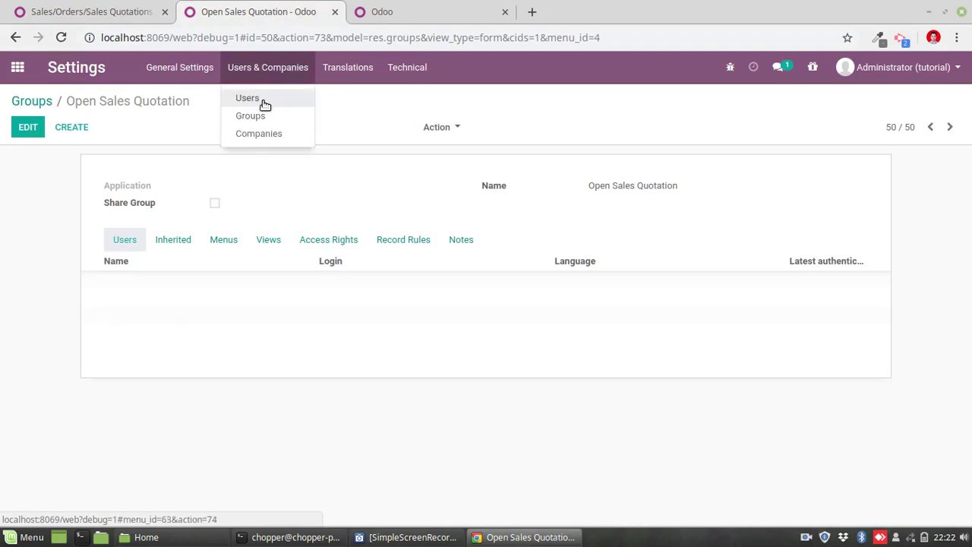
left_click(258, 101)
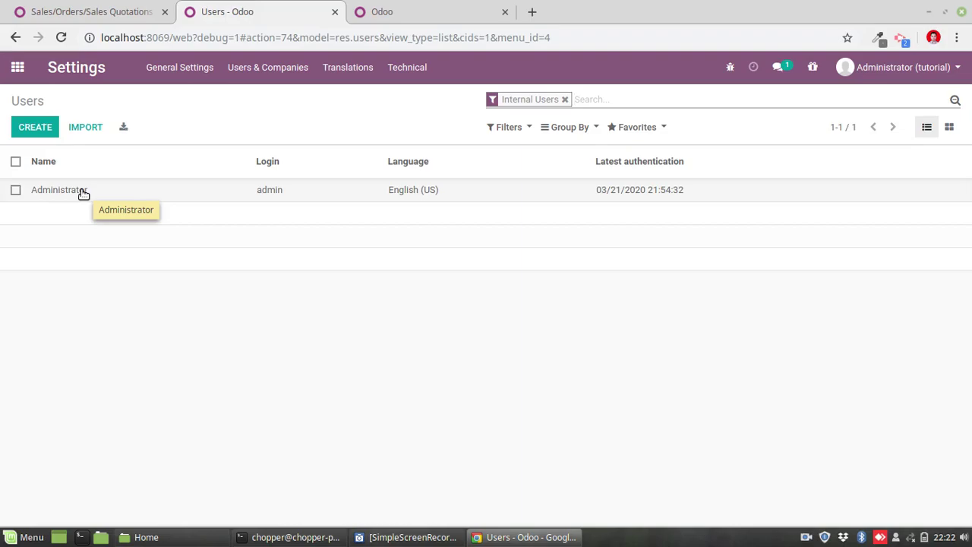
left_click(81, 191)
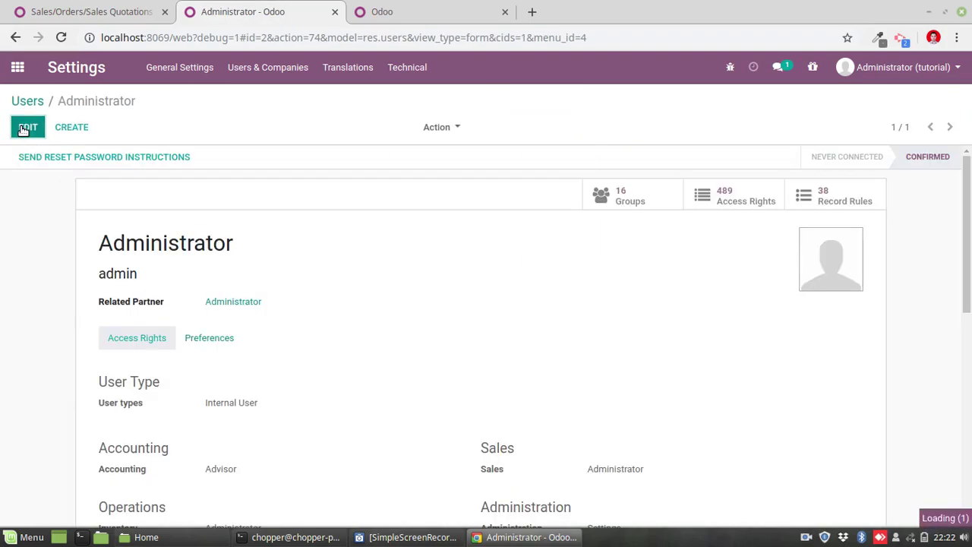
left_click(26, 128)
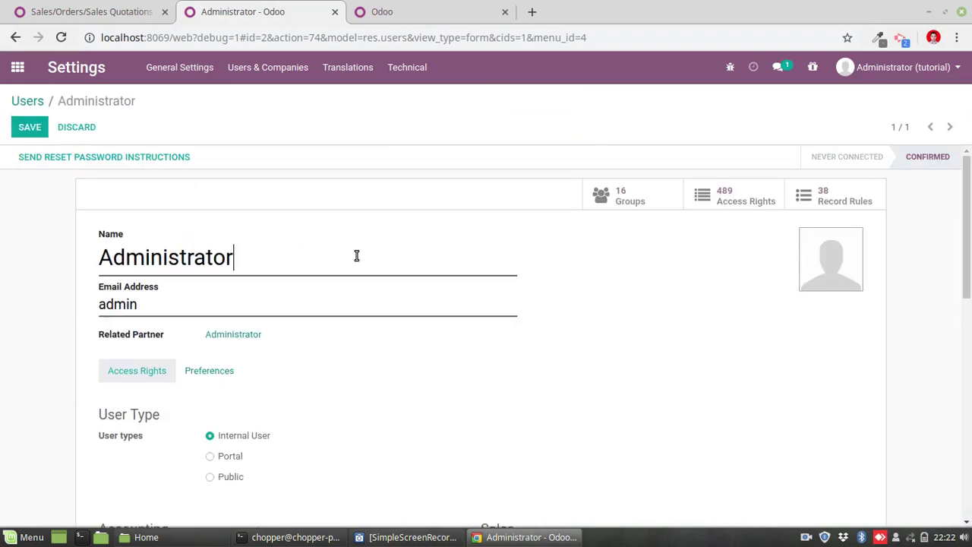
scroll(356, 255, "down", 10)
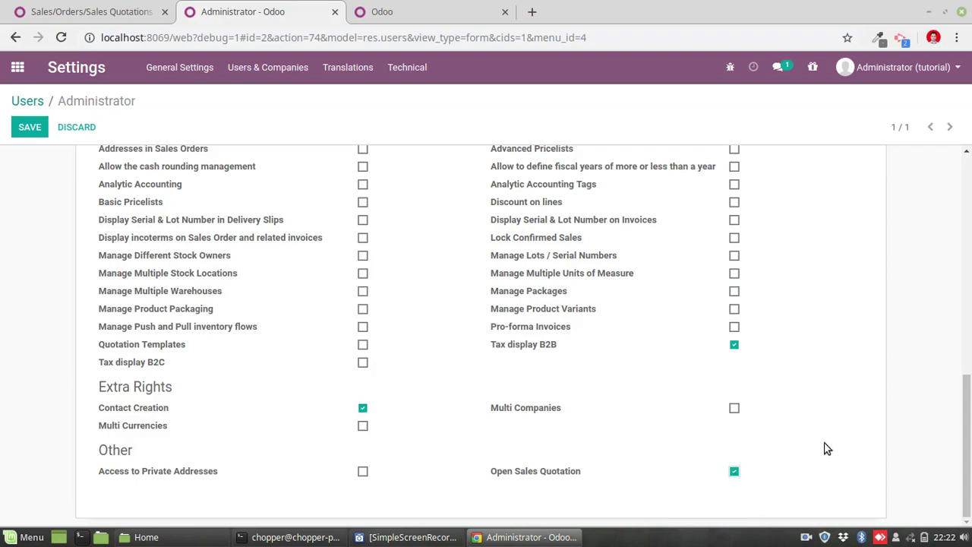
left_click(30, 127)
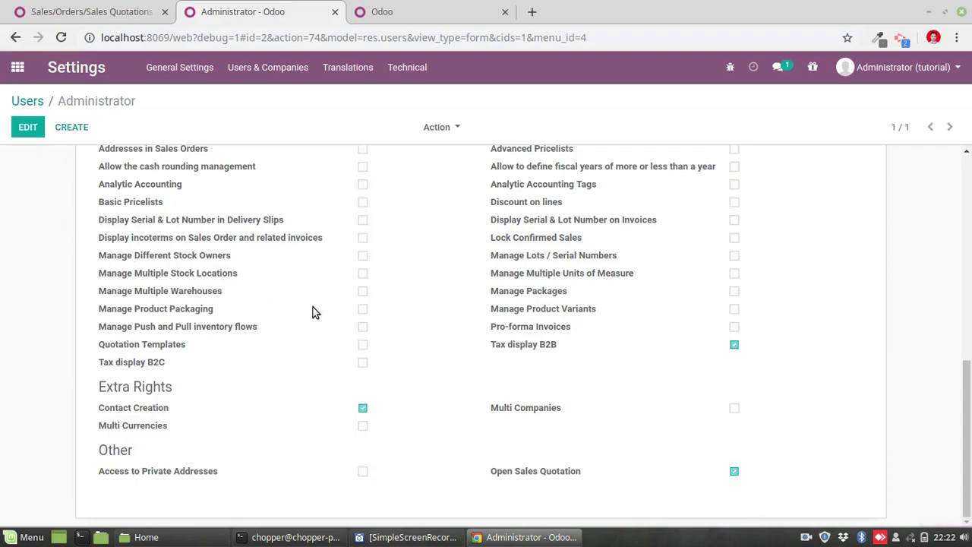
Reload the Sales page and check the Orders entries with the Open Sales Quotation right granted to the Administrator
left_click(408, 12)
left_click(195, 237)
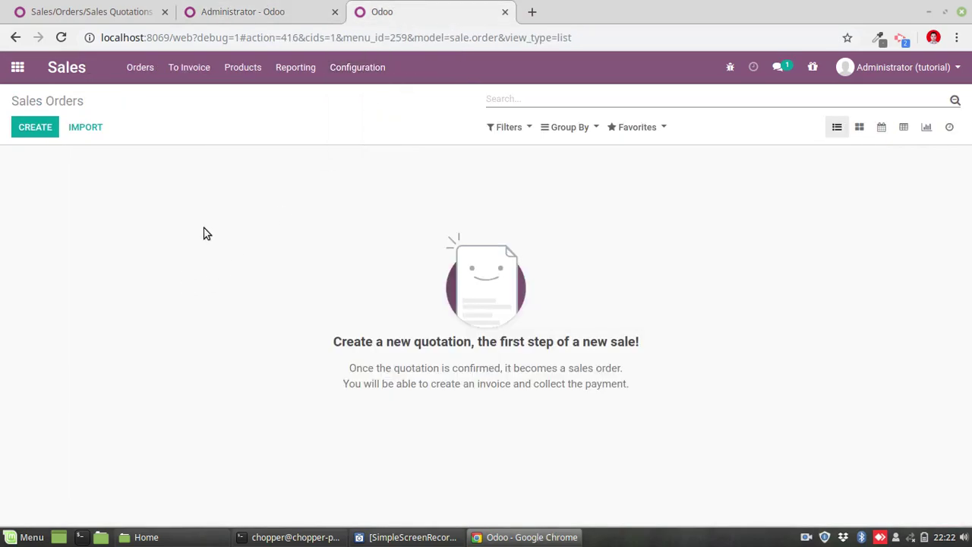
left_click(62, 37)
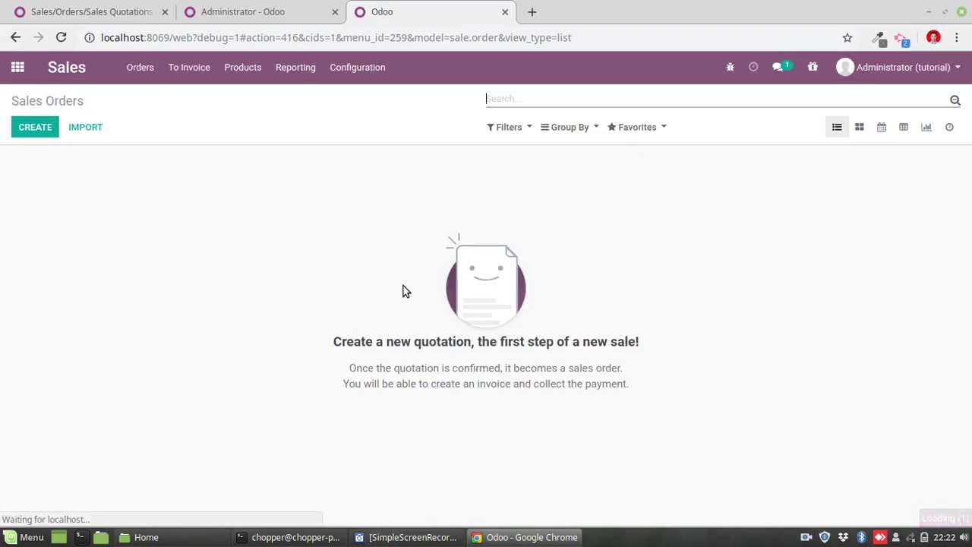
left_click(141, 70)
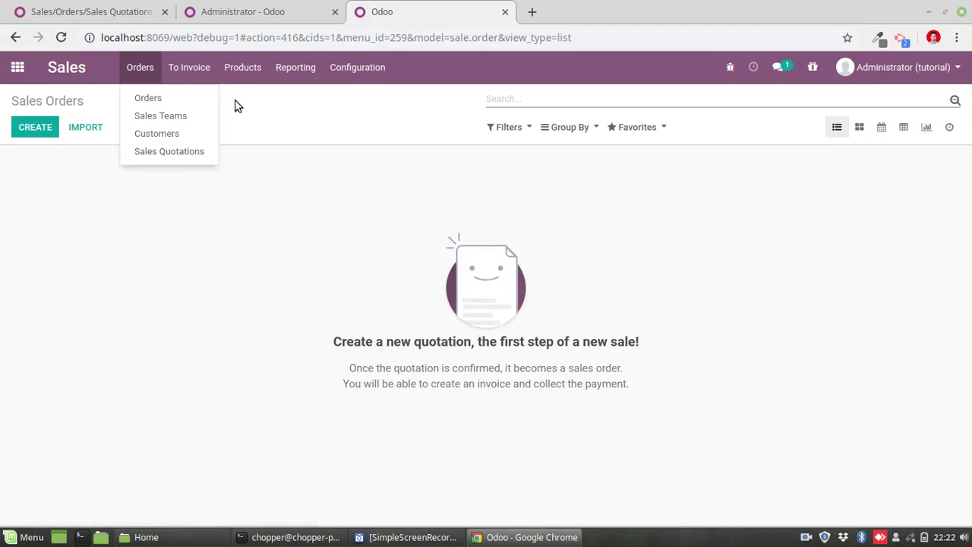
Disable the Open Sales Quotation right for the Administrator user and save the user record
left_click(257, 13)
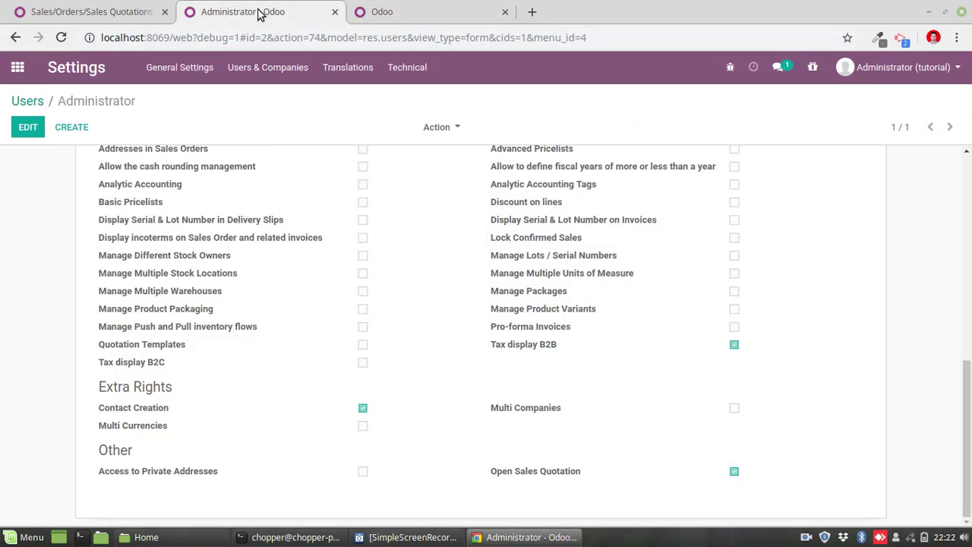
left_click(29, 131)
scroll(733, 305, "down", 10)
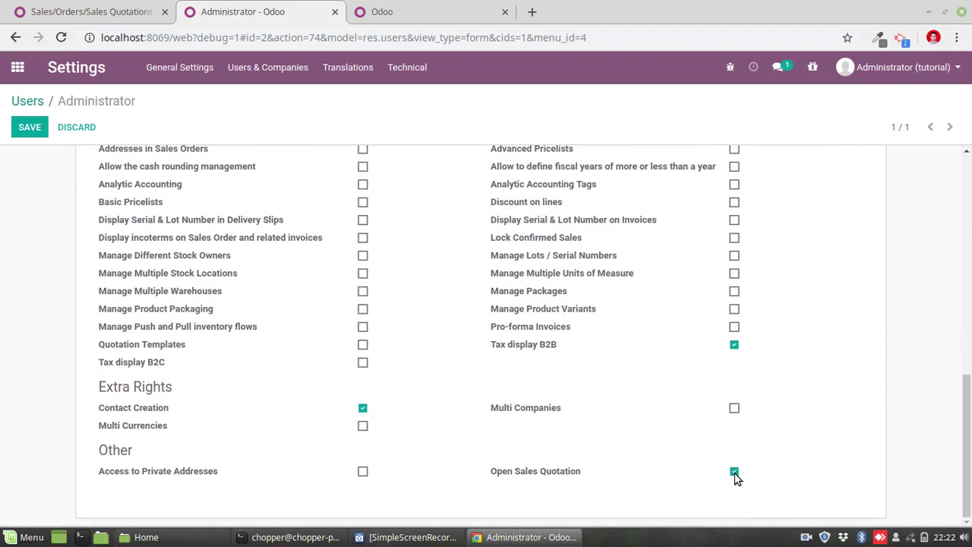
left_click(29, 127)
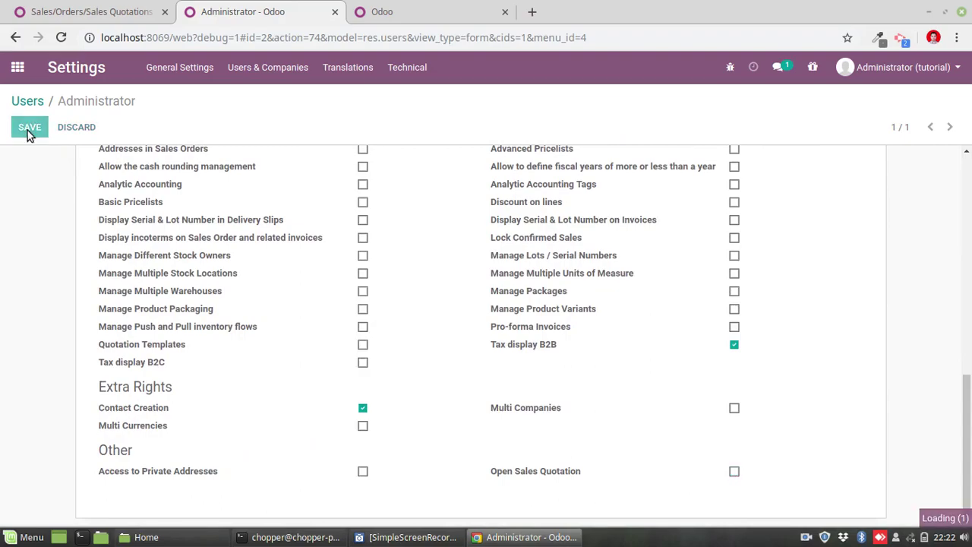
Reload the Sales page and compare its Orders entries with the Administrator's disabled Open Sales Quotation right
left_click(430, 11)
left_click(364, 67)
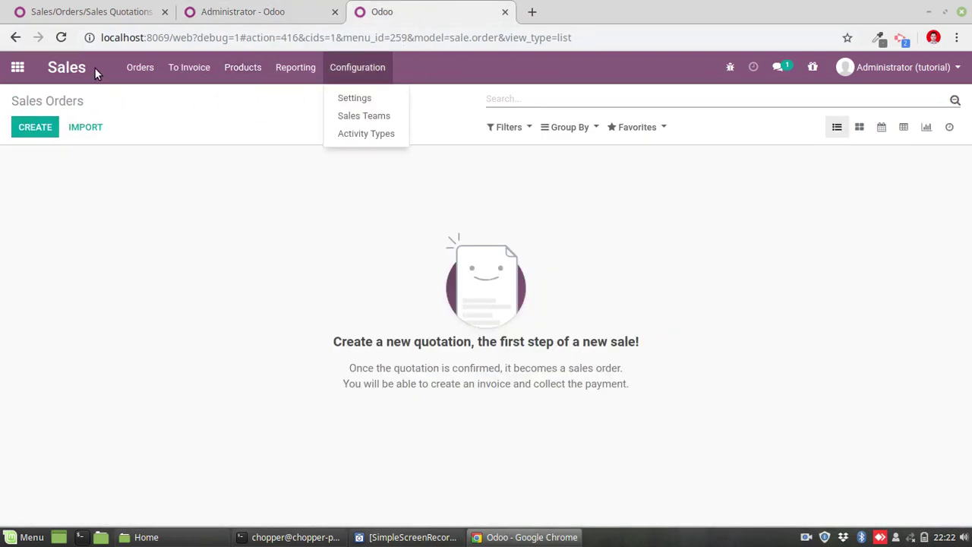
left_click(60, 38)
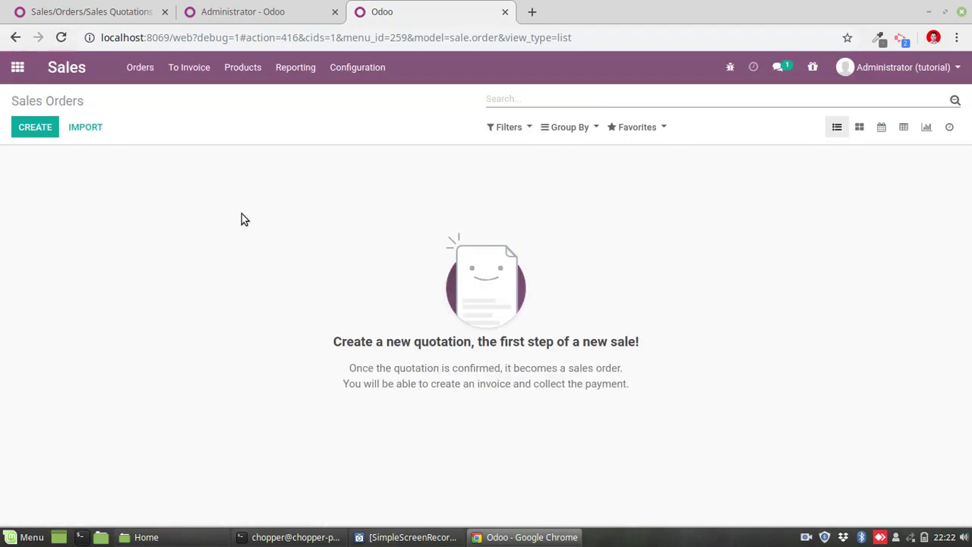
left_click(141, 70)
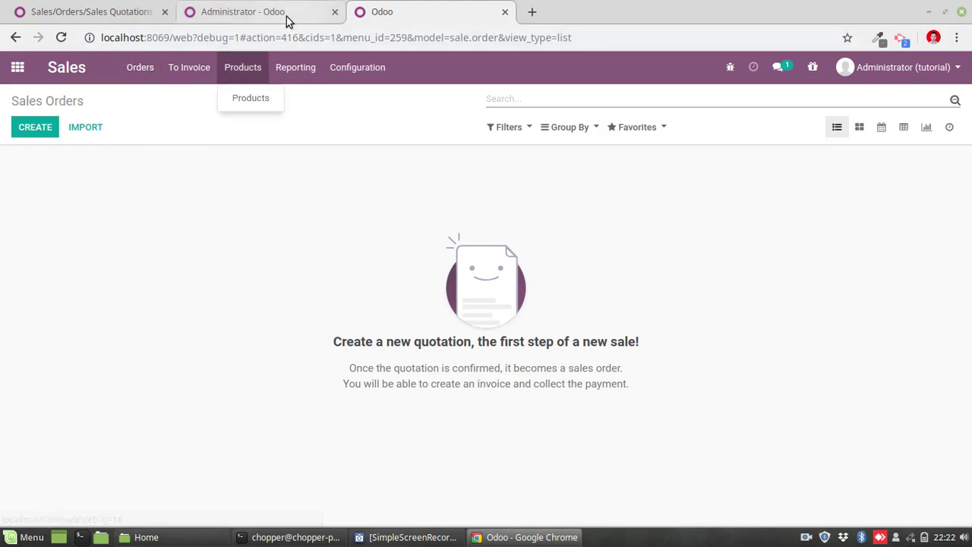
left_click(286, 16)
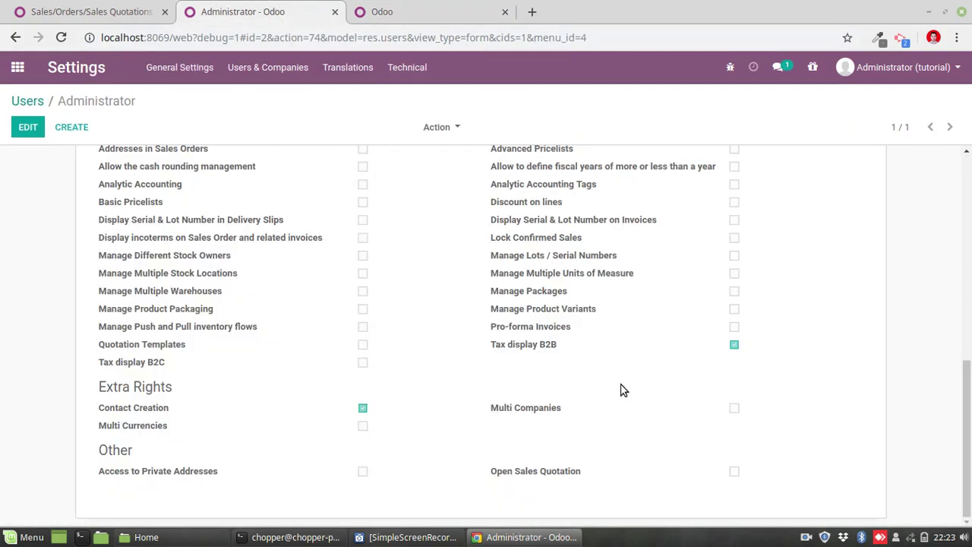
left_click(403, 14)
left_click(141, 67)
left_click(141, 66)
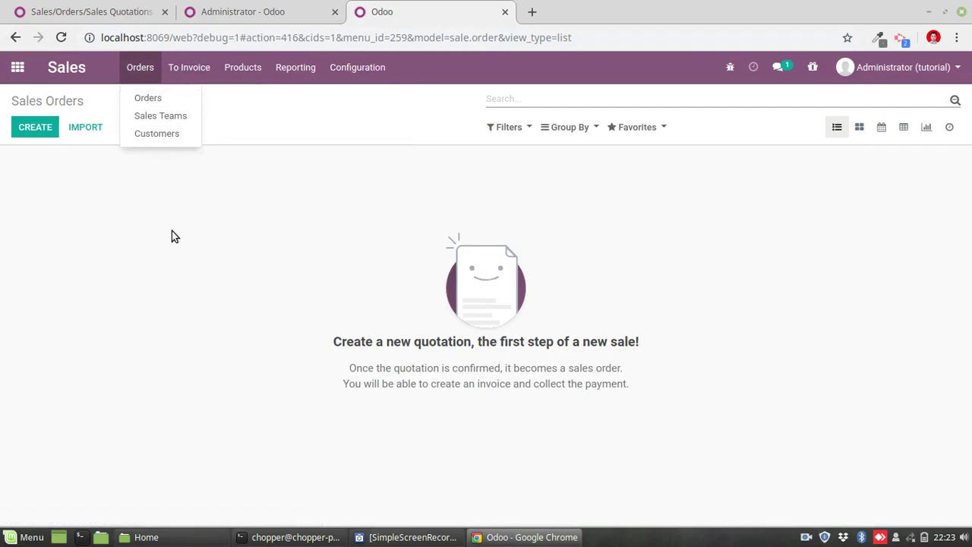
left_click(195, 251)
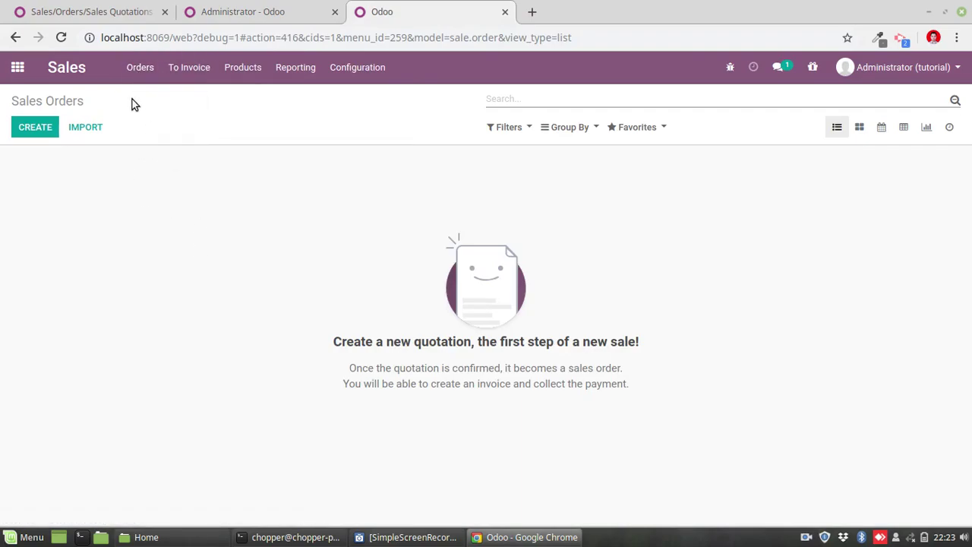
Duplicate the Sales Quotations menu item, name the copy Sales Quotations Accounting and set its parent menu to Accounting/Customers
left_click(58, 15)
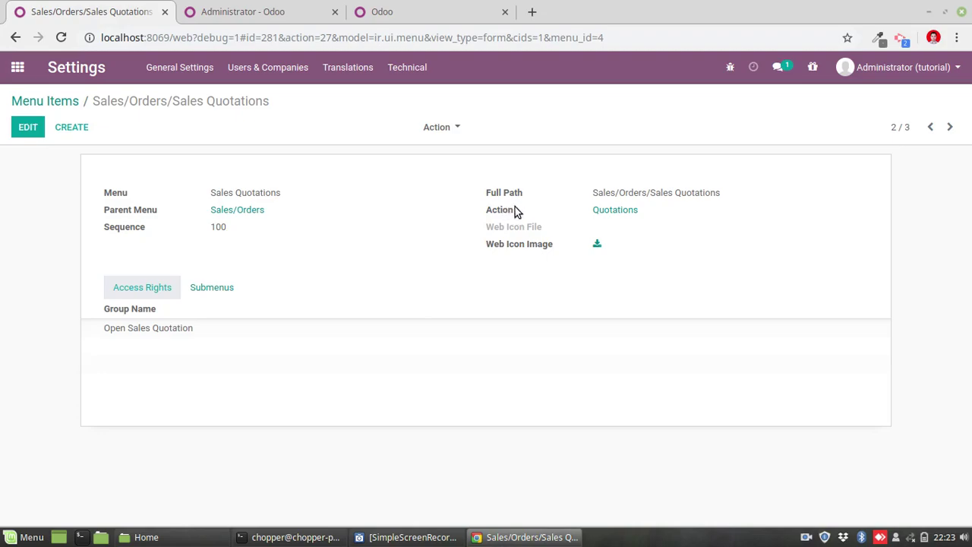
left_click(439, 128)
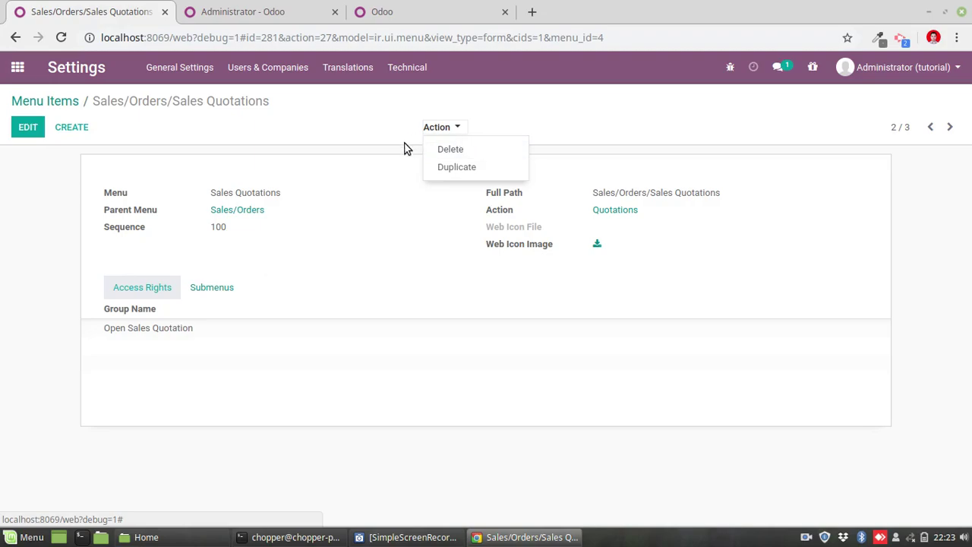
left_click(469, 168)
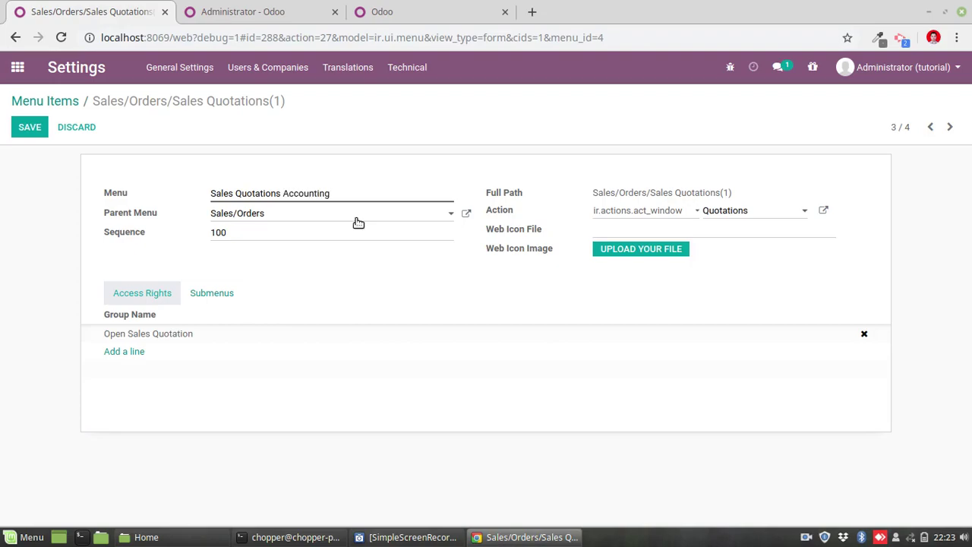
left_click(369, 217)
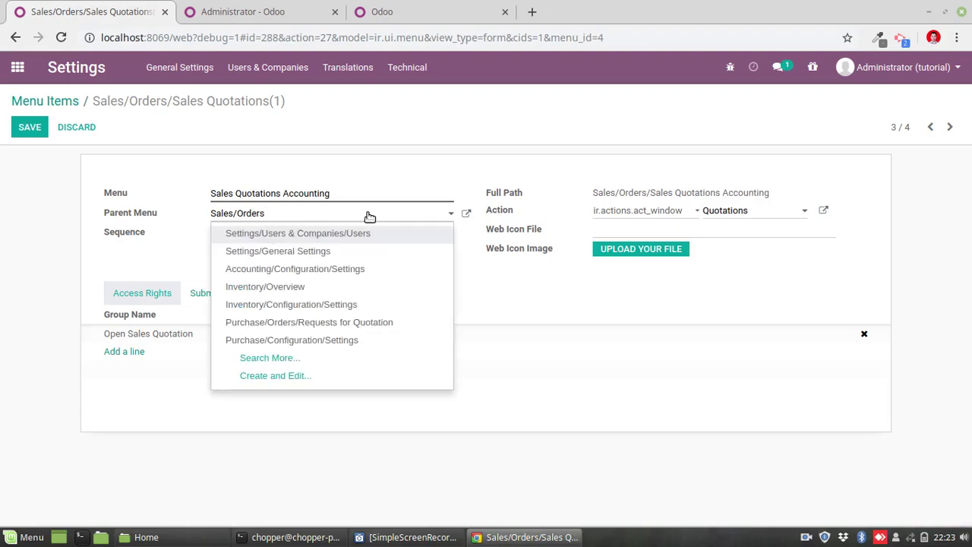
key("BackSpace")
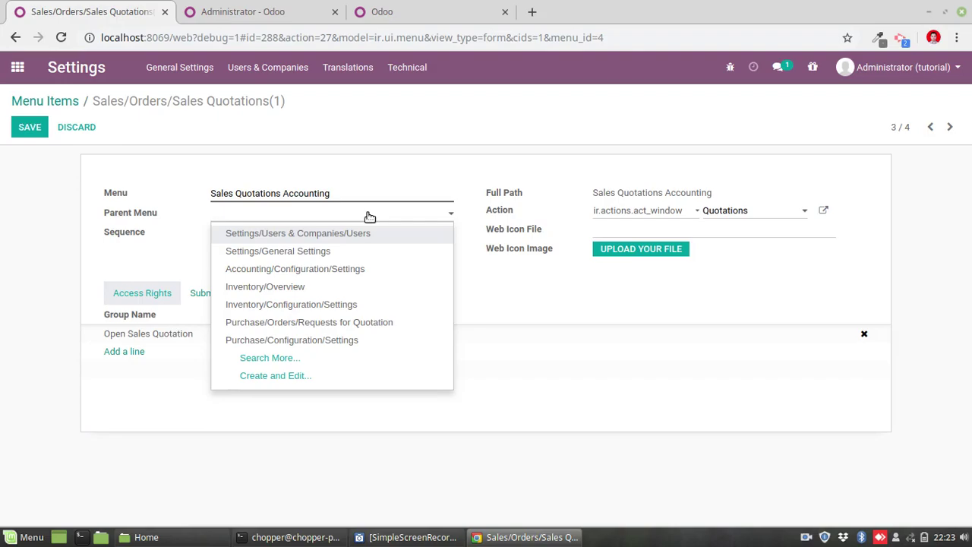
type("custo")
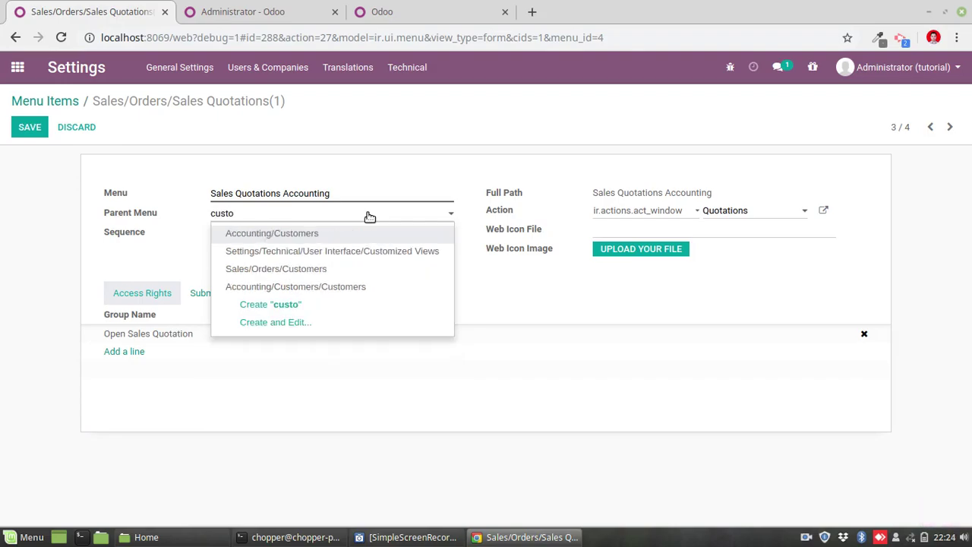
left_click(367, 232)
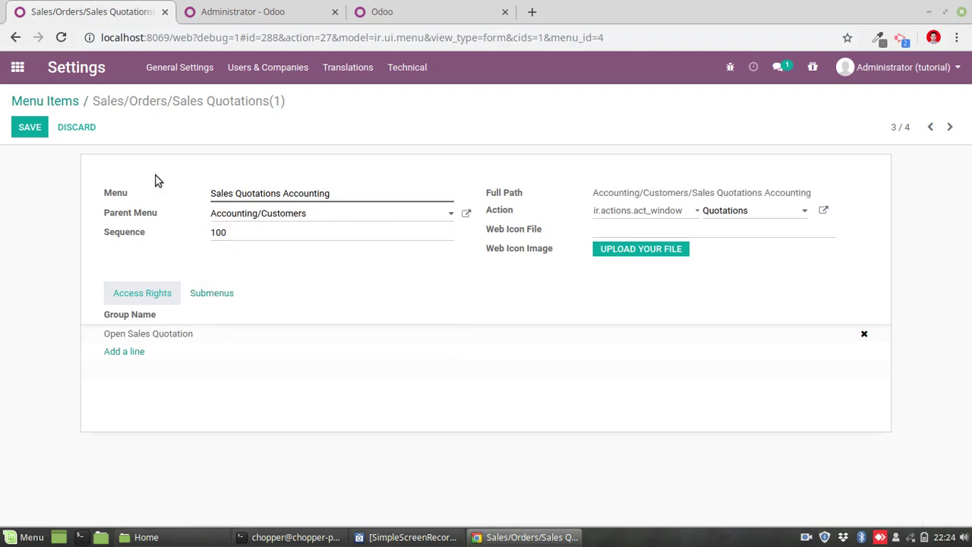
Save the Sales Quotations Accounting menu item and open the Accounting app in a duplicate of the Sales browser tab
left_click(29, 129)
left_click(427, 11)
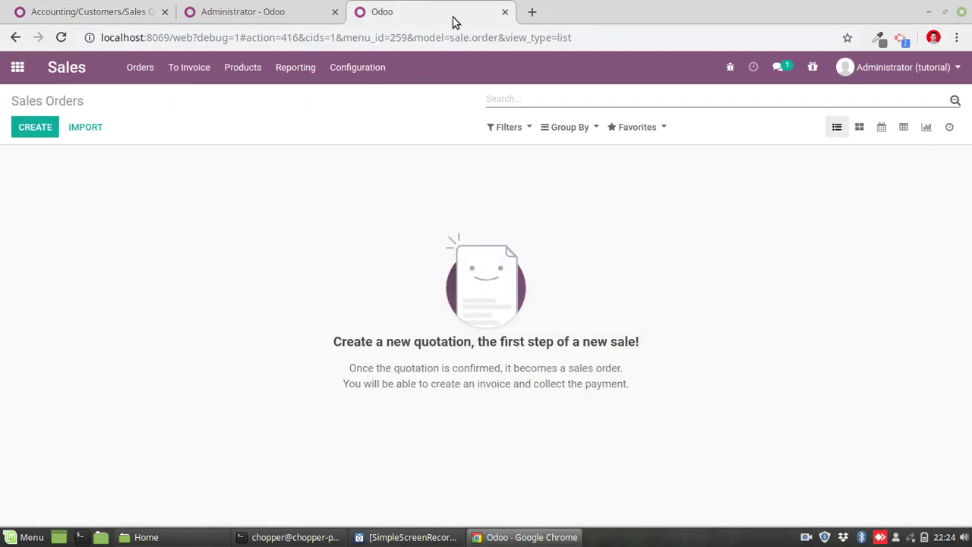
right_click(446, 20)
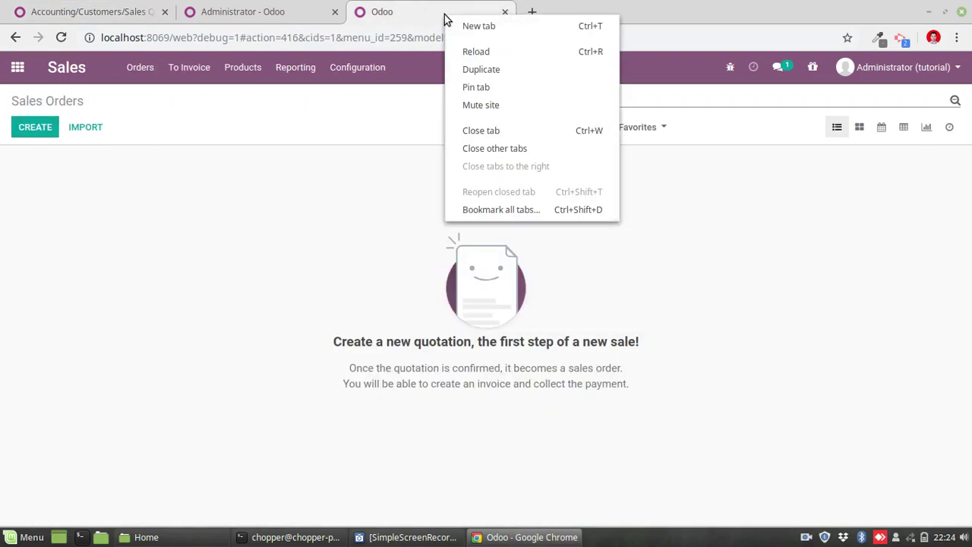
left_click(482, 70)
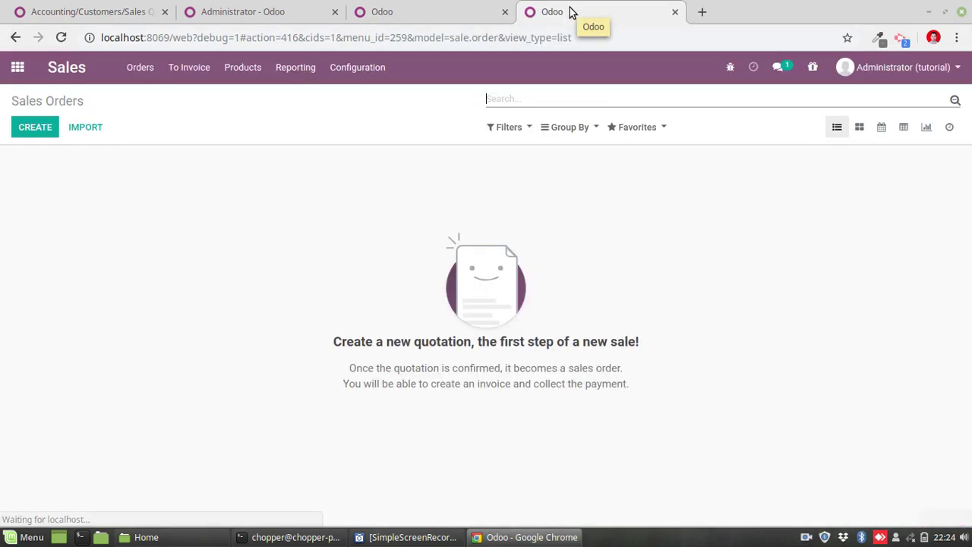
left_click(17, 67)
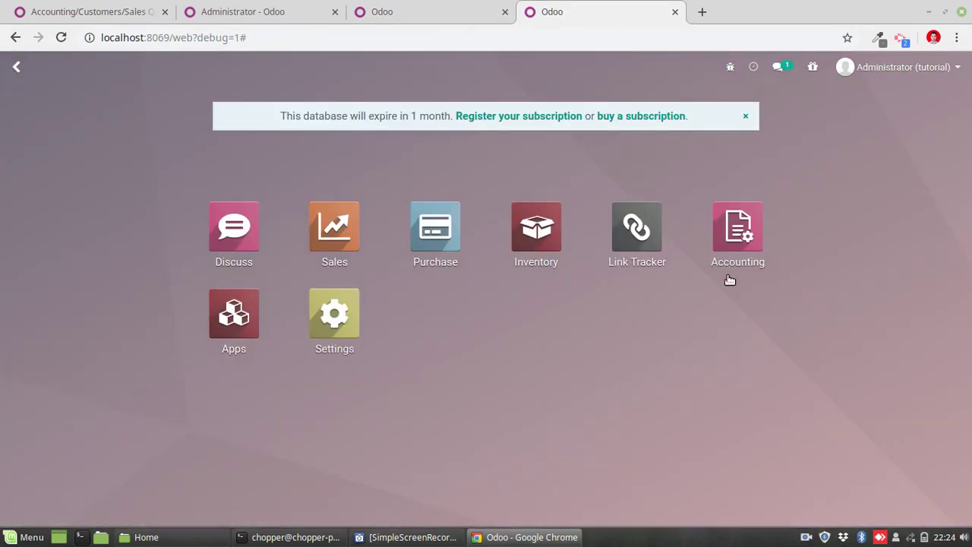
left_click(740, 234)
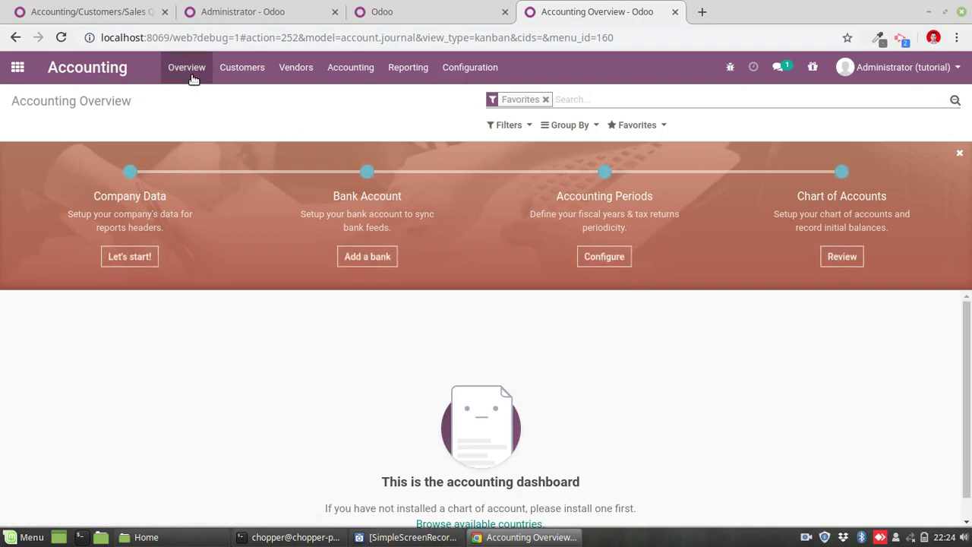
Reload Accounting, look for Sales Quotations Accounting among its Customers entries and review the menu item's access rights
left_click(246, 68)
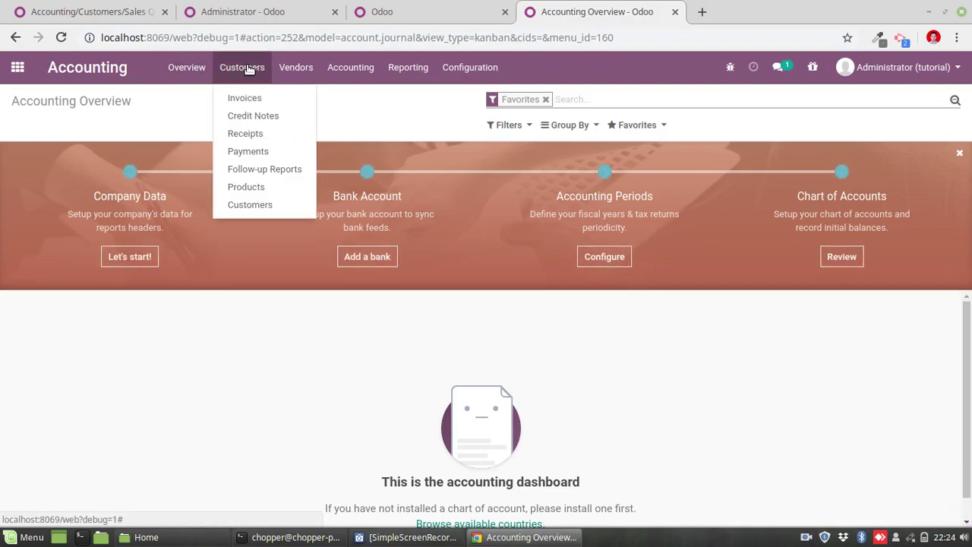
left_click(248, 68)
left_click(61, 37)
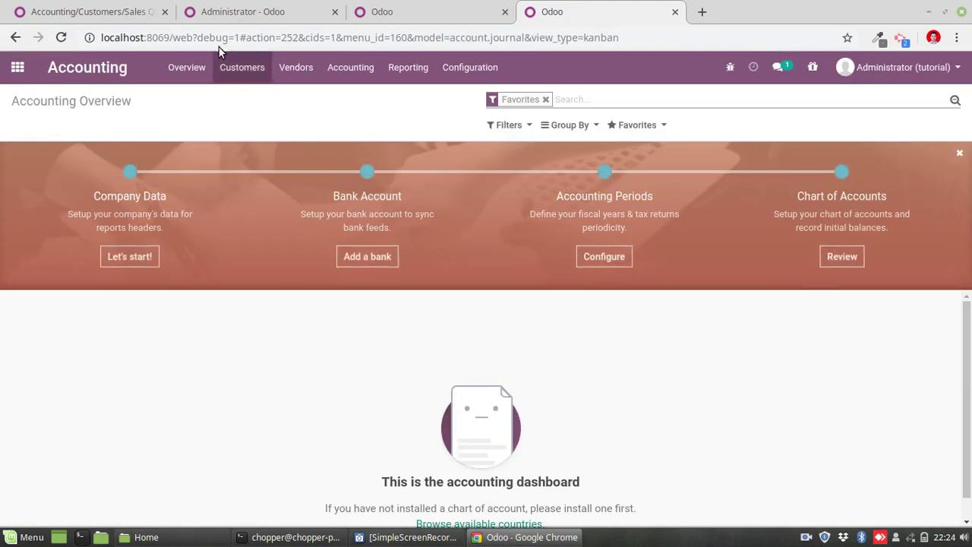
left_click(239, 68)
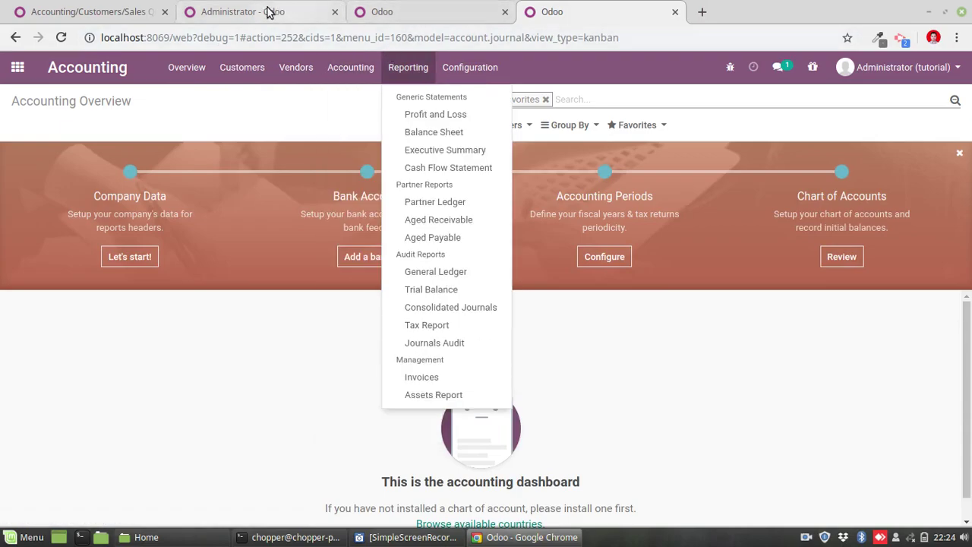
left_click(103, 12)
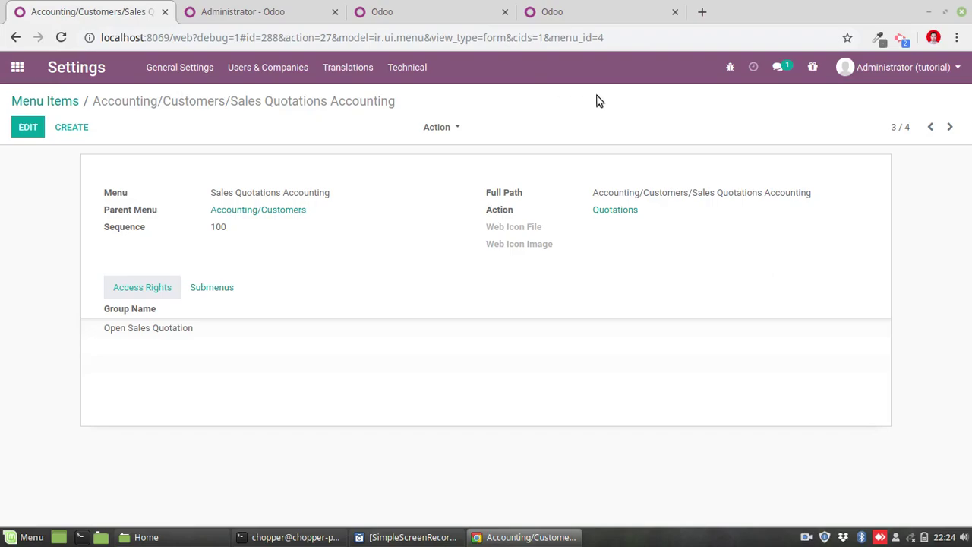
left_click(600, 12)
mouse_move(250, 76)
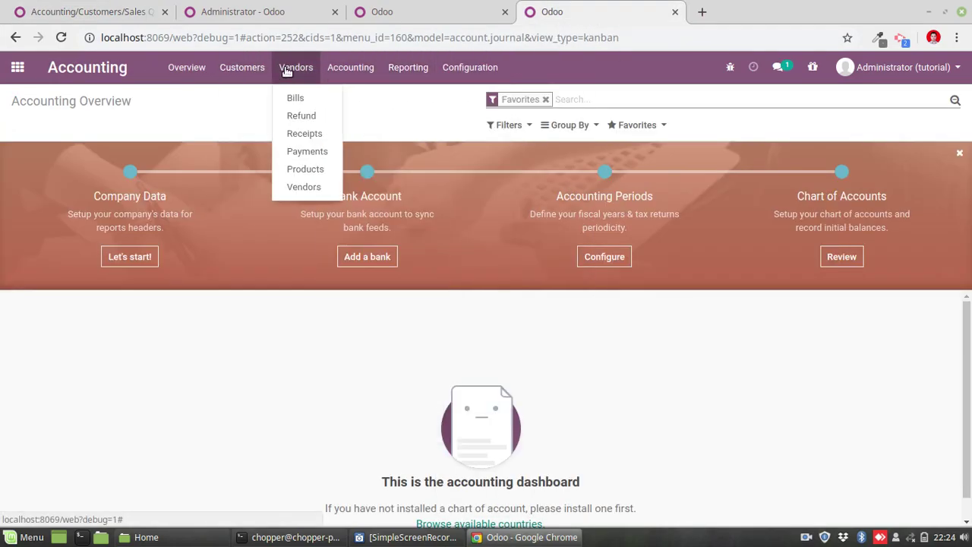
left_click(18, 68)
left_click(17, 70)
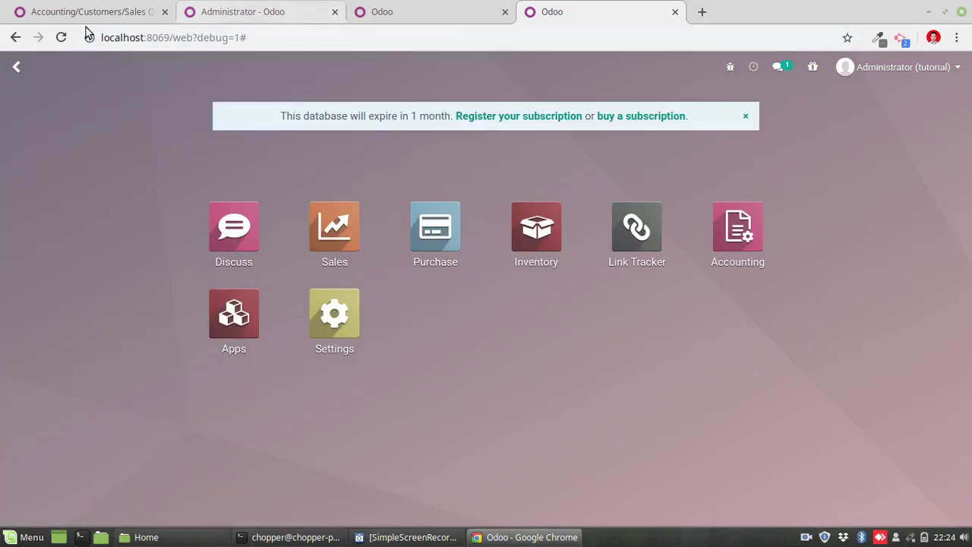
Enable the Open Sales Quotation right for the Administrator user and save the user record
left_click(223, 14)
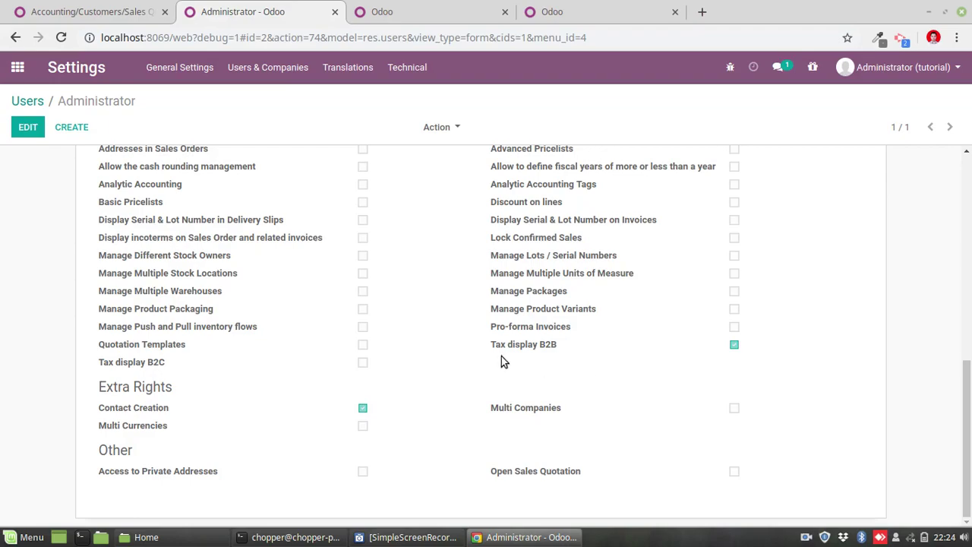
left_click(27, 127)
scroll(738, 295, "down", 4)
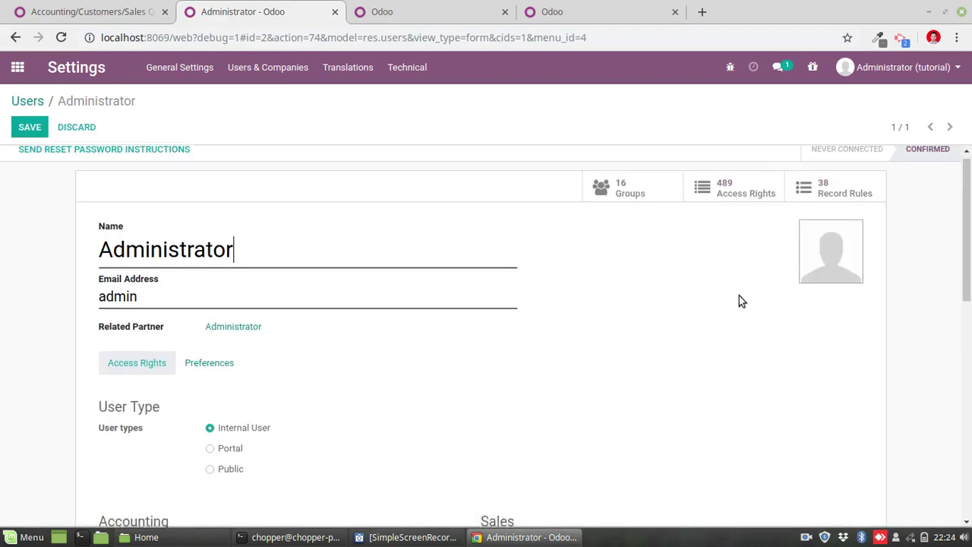
scroll(759, 319, "down", 4)
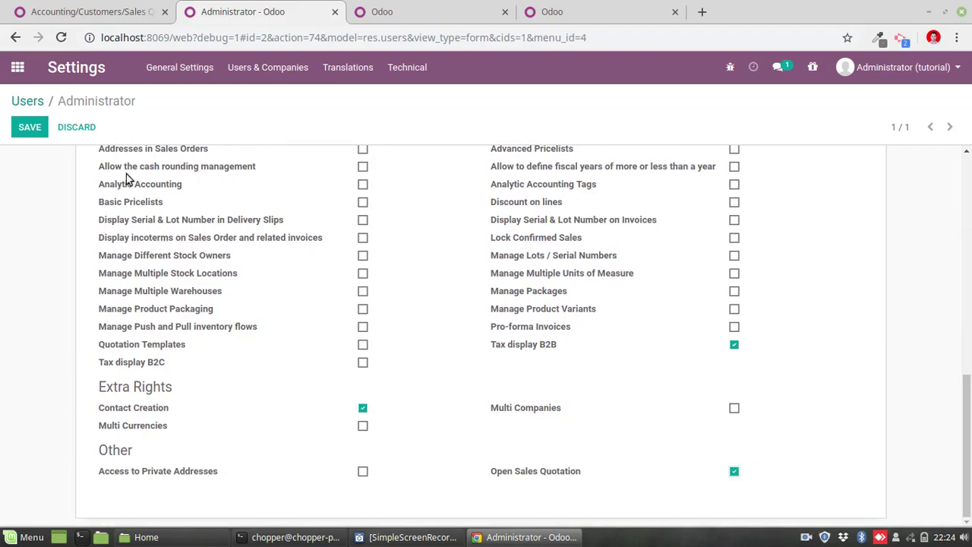
left_click(27, 127)
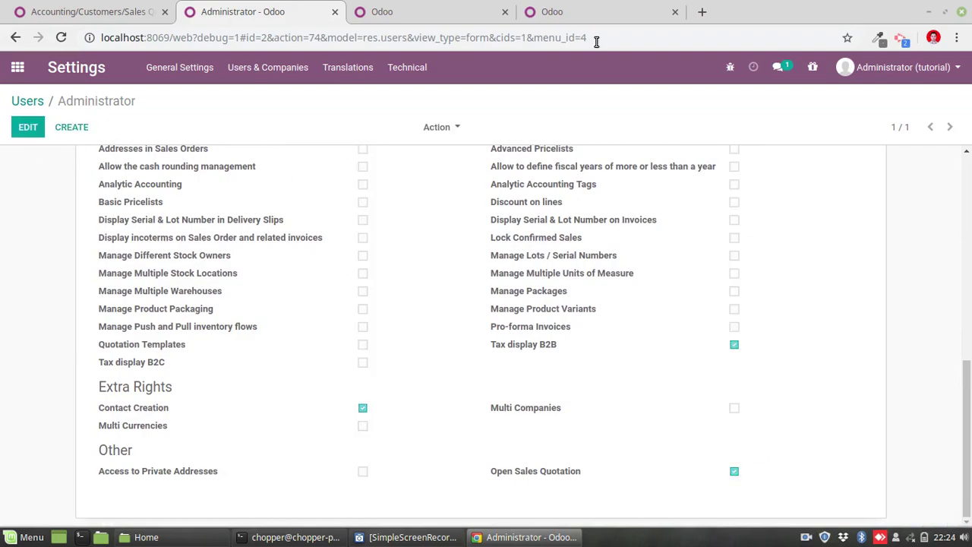
Reload the app overview, open Accounting and check its Customers entries for Sales Quotations Accounting
left_click(605, 13)
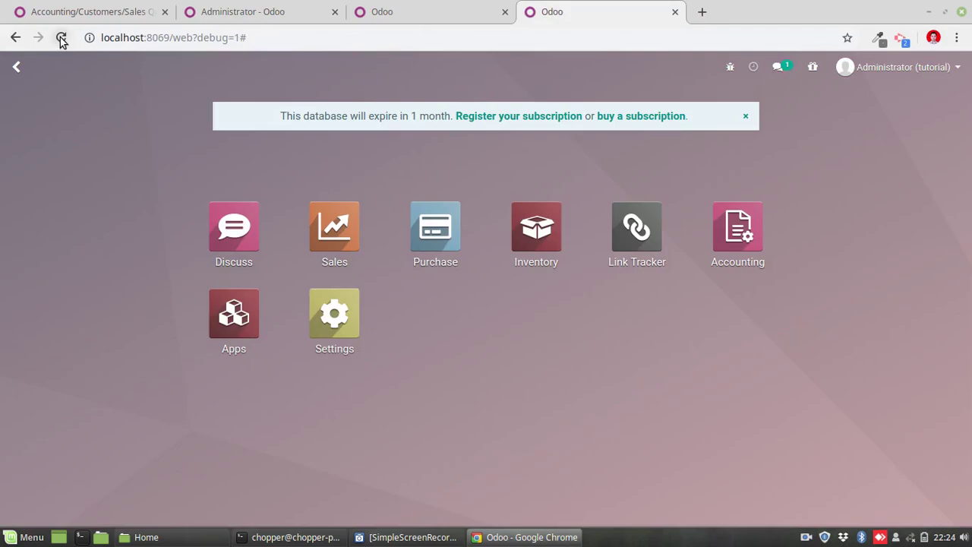
left_click(61, 37)
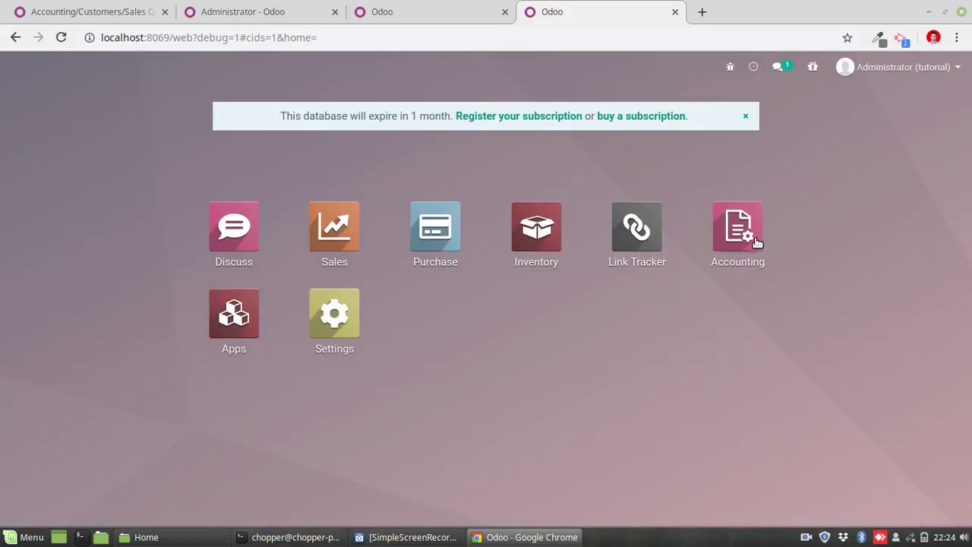
left_click(759, 235)
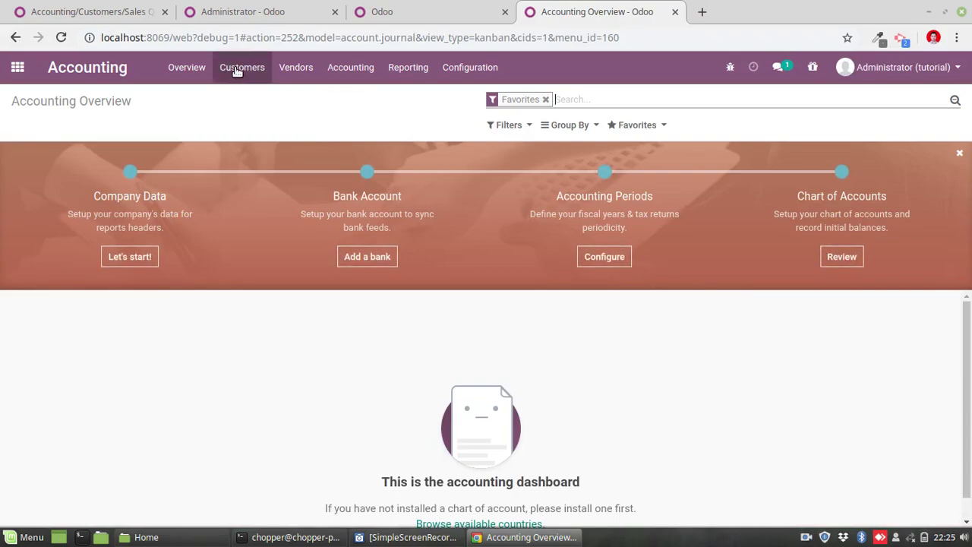
left_click(236, 69)
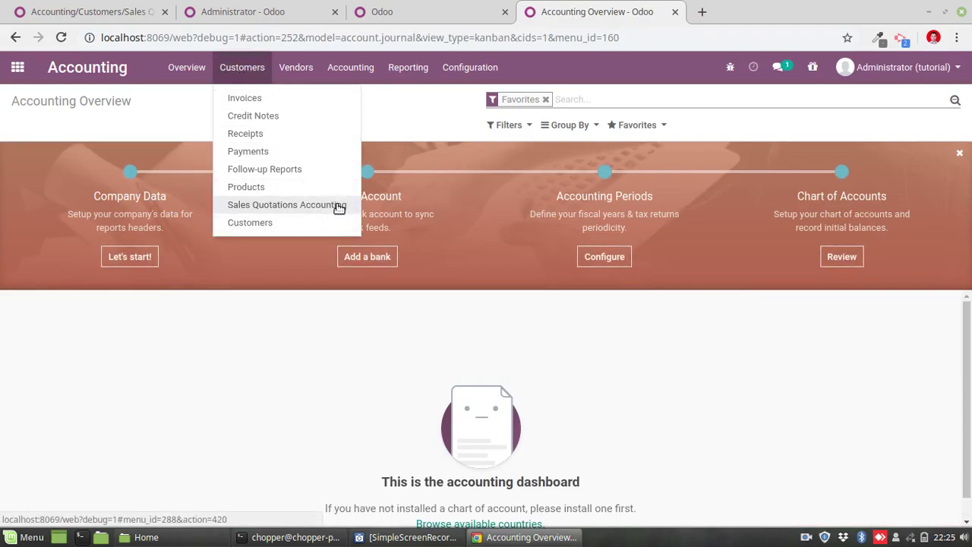
Reload the Sales page and compare its Orders entries with the Customers entries in Accounting
left_click(416, 15)
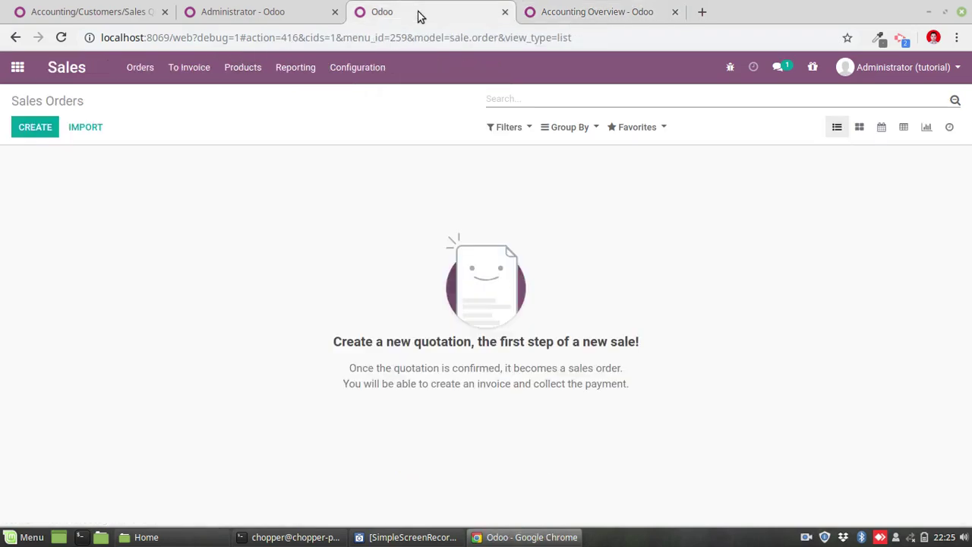
left_click(59, 38)
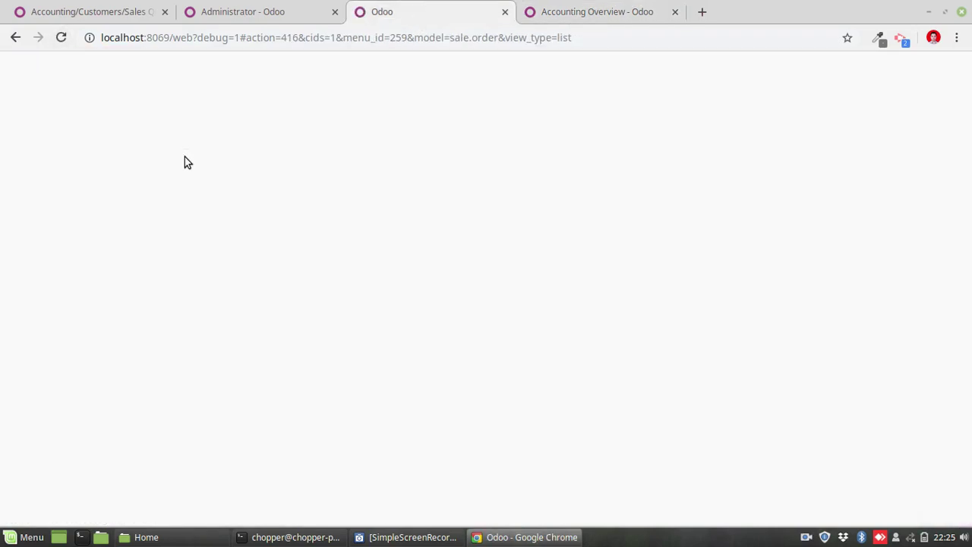
left_click(141, 68)
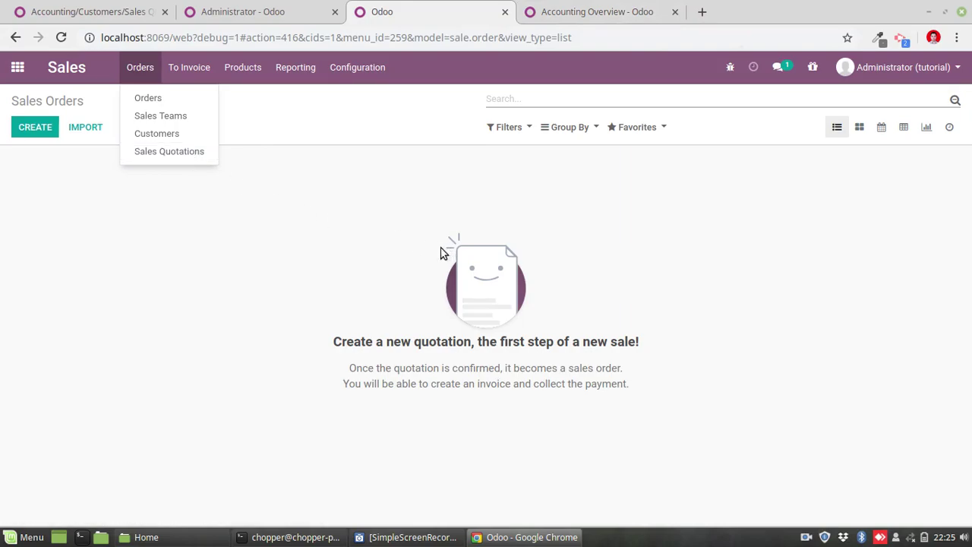
left_click(588, 13)
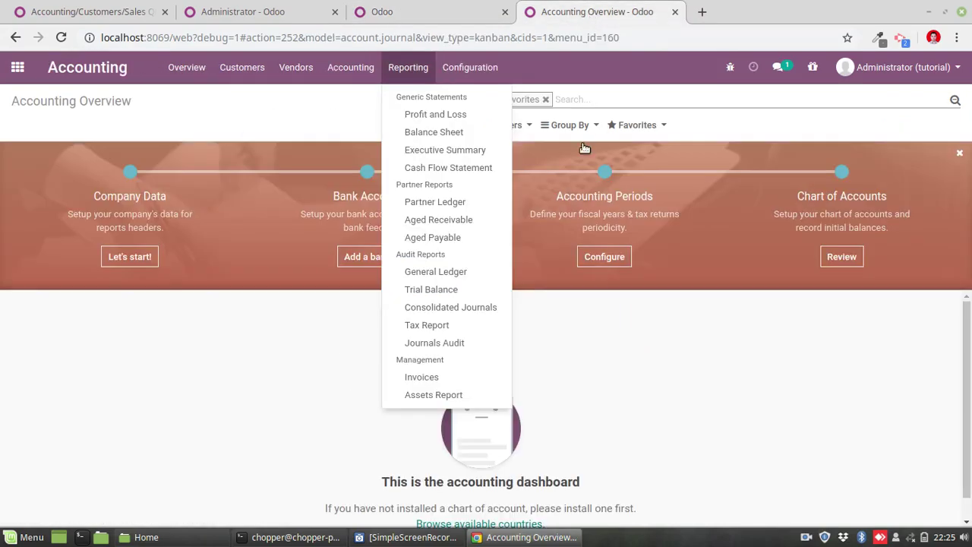
mouse_move(236, 80)
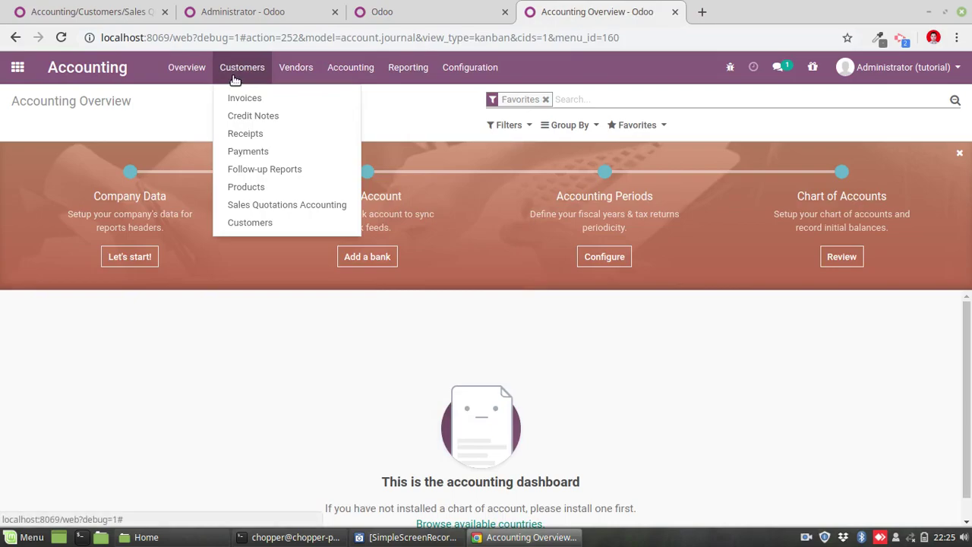
Delete the Sales Quotations Accounting menu item under Accounting/Customers
left_click(75, 15)
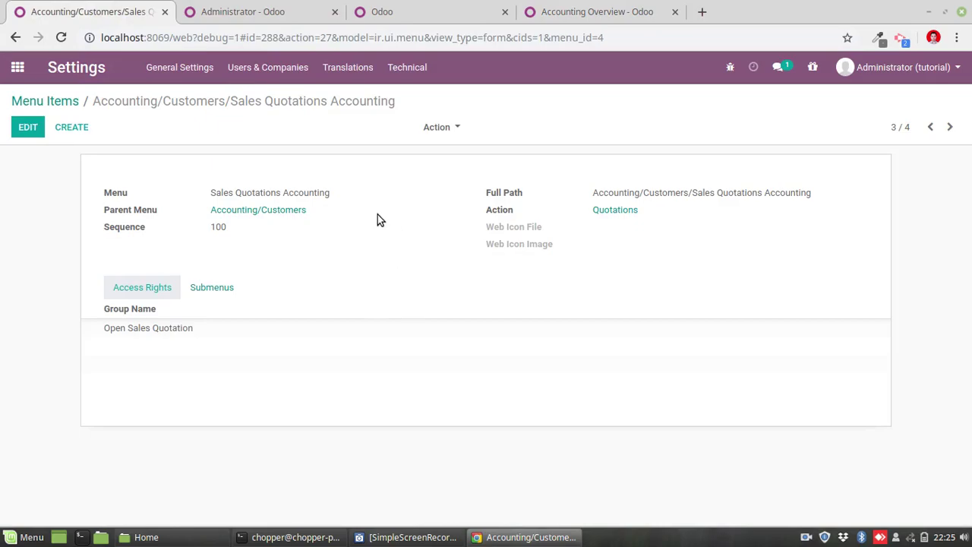
left_click(451, 129)
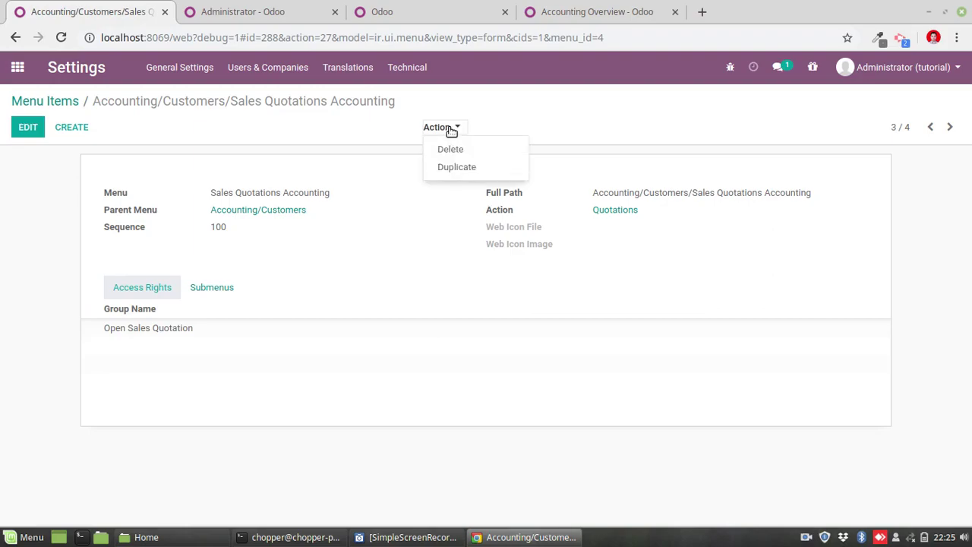
left_click(479, 150)
left_click(278, 160)
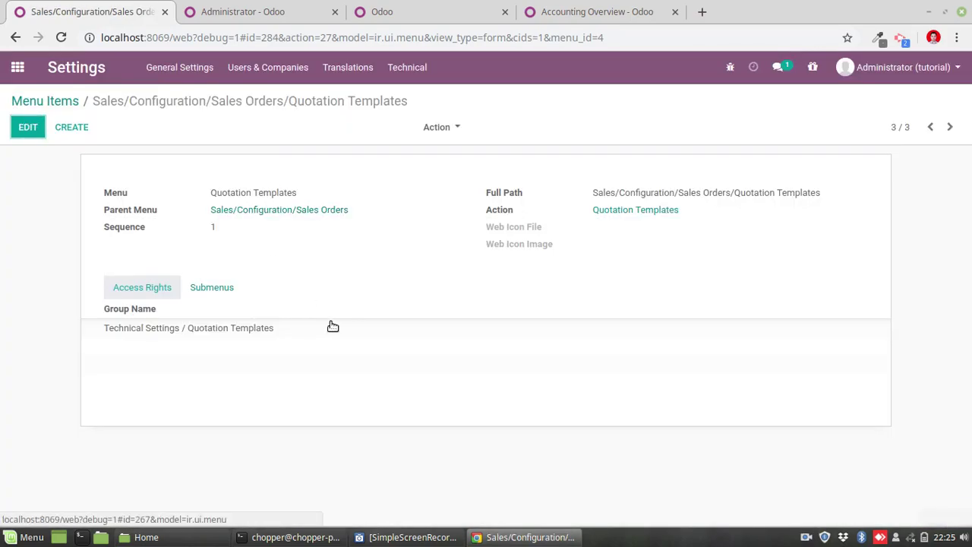
Reload Accounting to check its Customers entries without the deleted item, and return to the Menu Items list
left_click(581, 12)
left_click(60, 37)
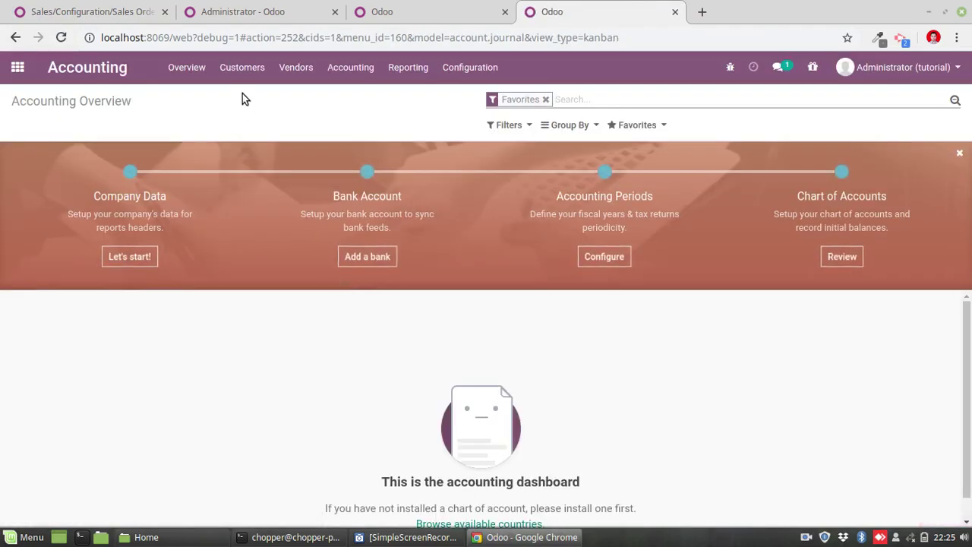
left_click(243, 67)
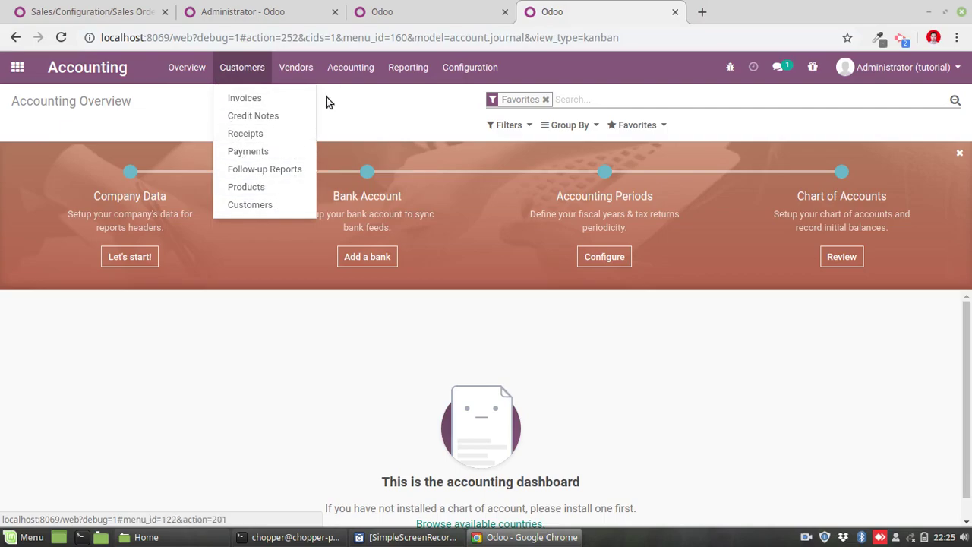
left_click(101, 15)
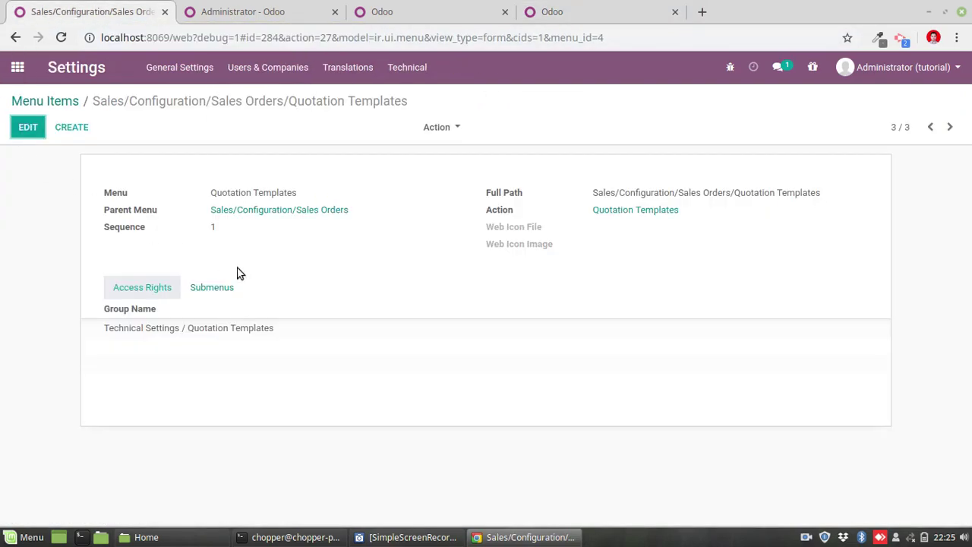
left_click(73, 101)
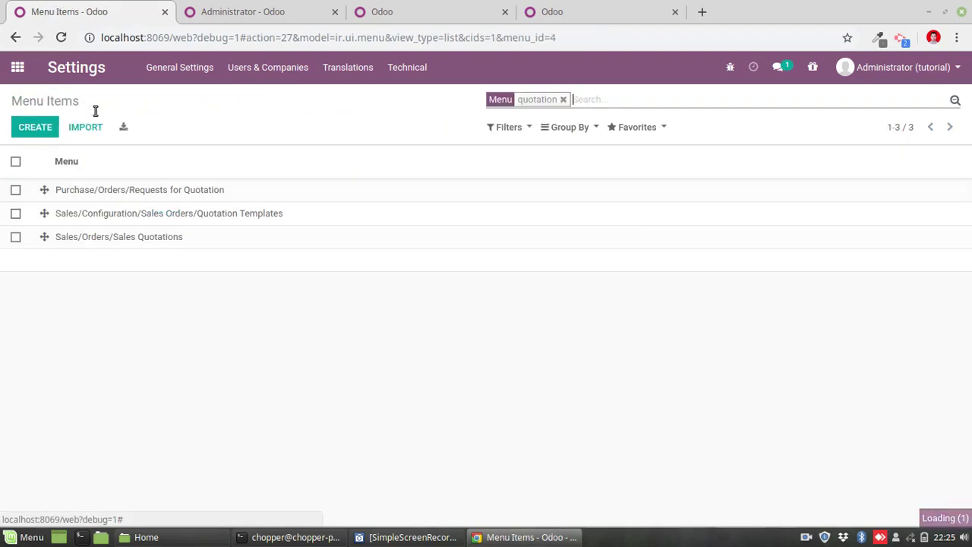